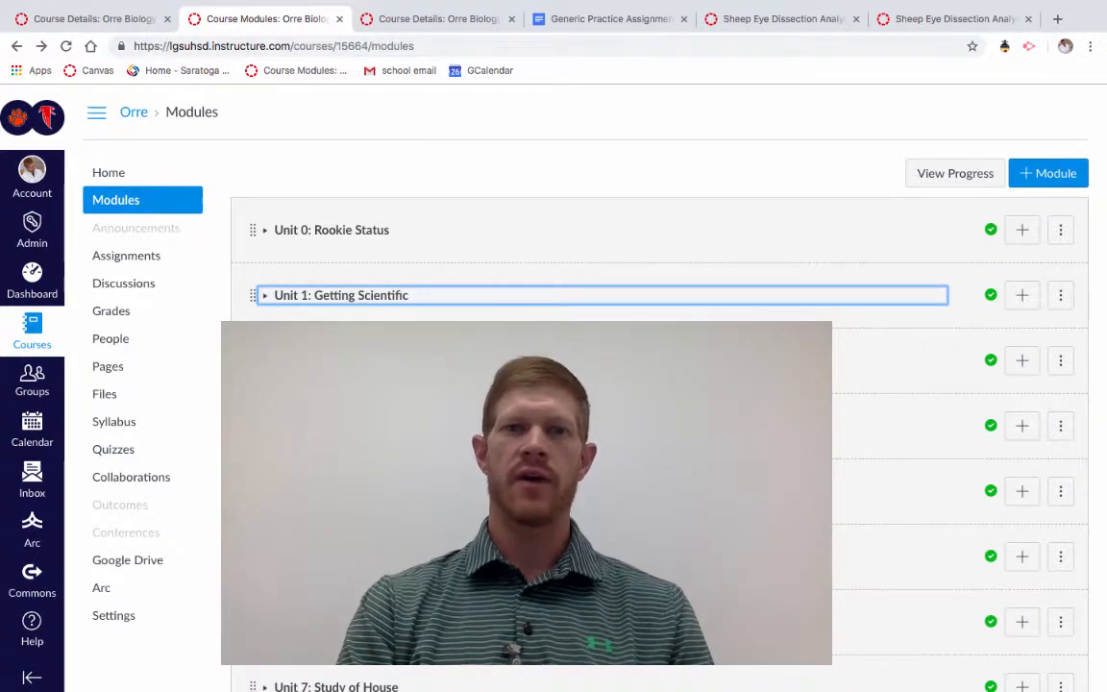
Expand the Unit 1: Getting Scientific module and open its Jean Lab assignment
click(290, 298)
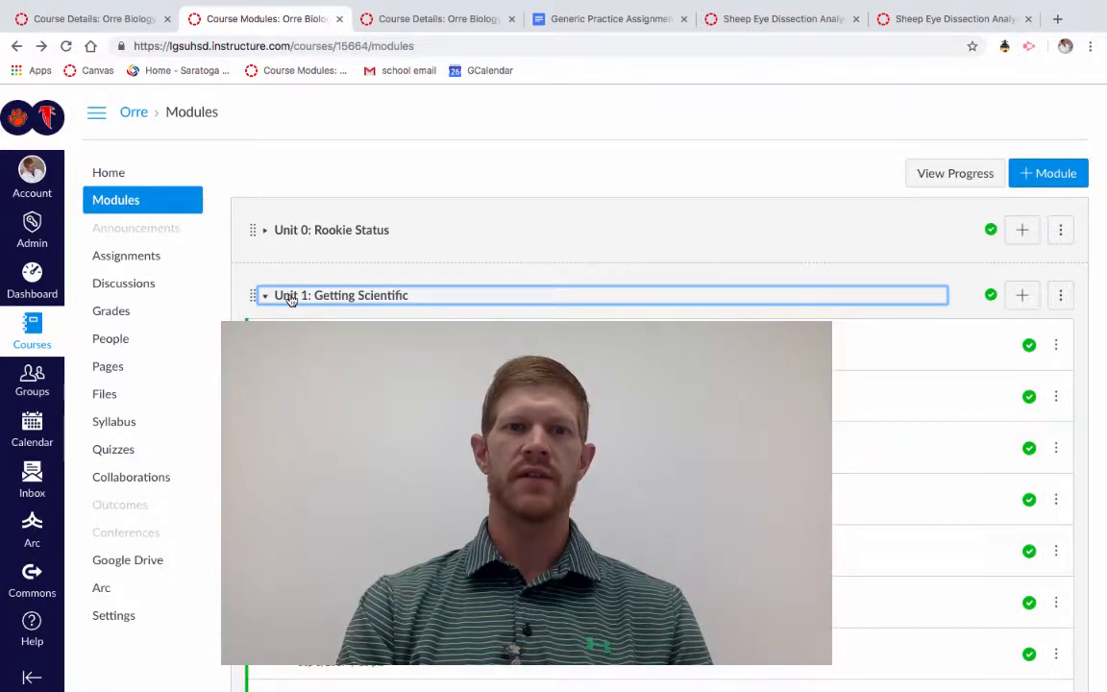
scroll(429, 242, down, 2)
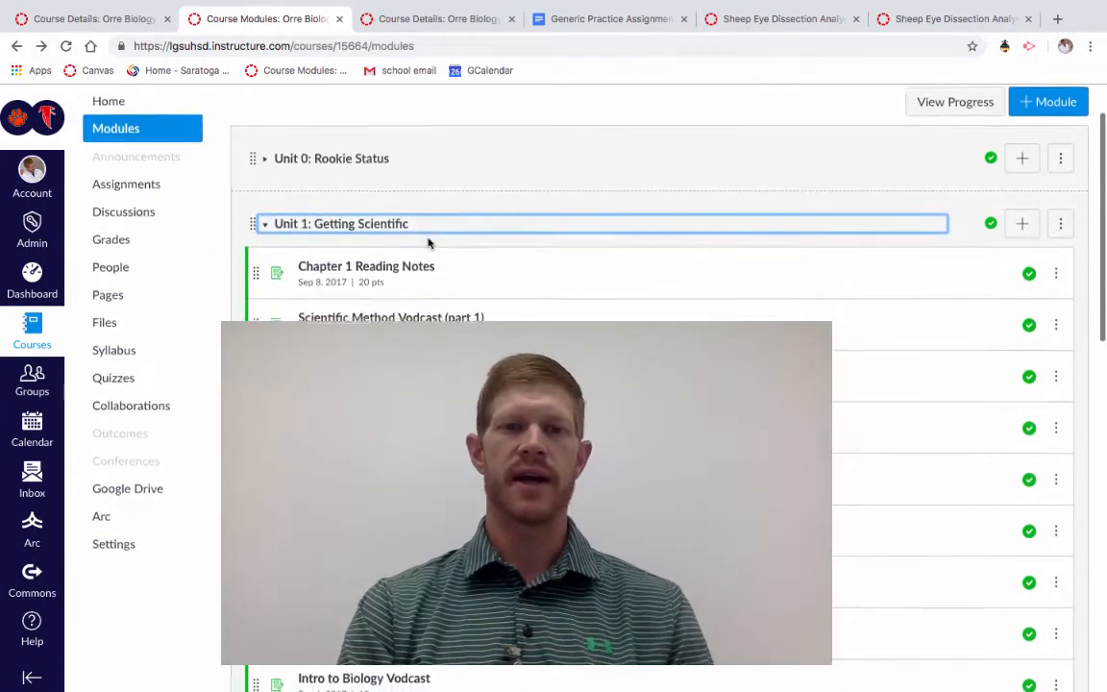
scroll(429, 242, down, 1)
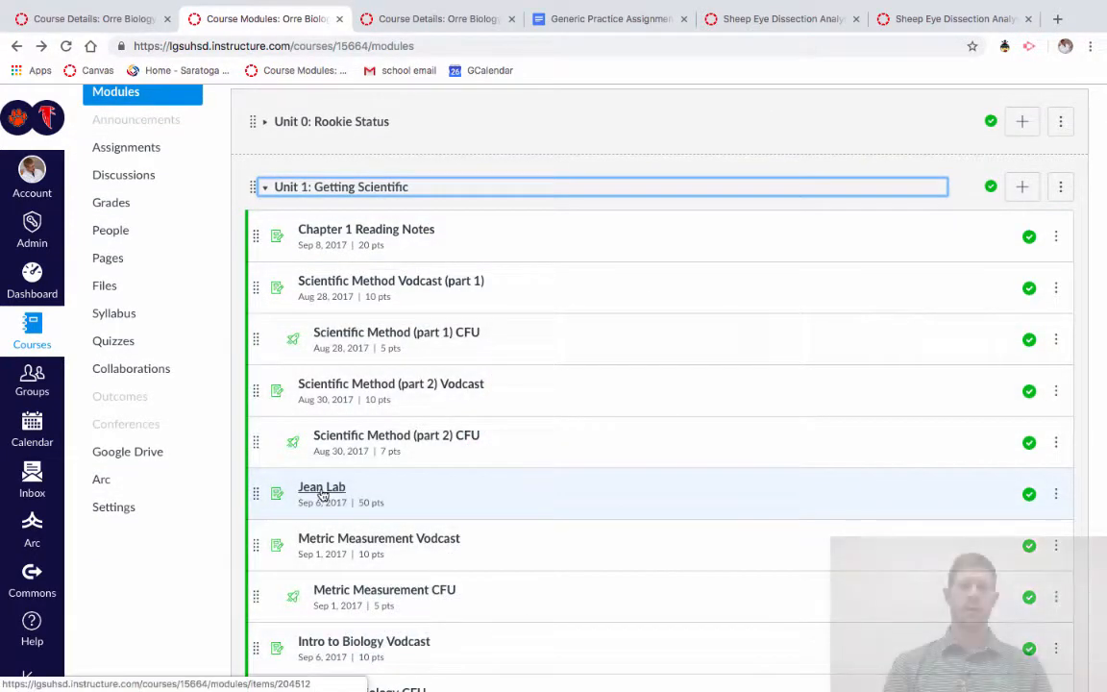
click(322, 490)
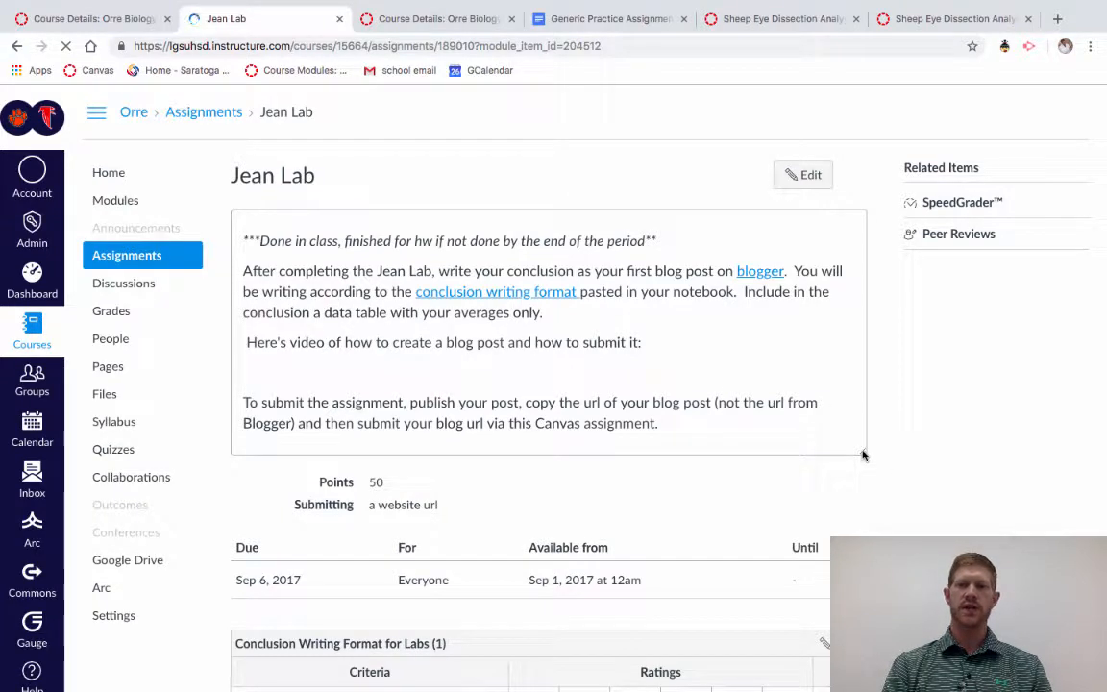
Examine the Jean Lab assignment's instructions, submission details and the criteria and point ratings of its attached rubric
drag(863, 456, 866, 520)
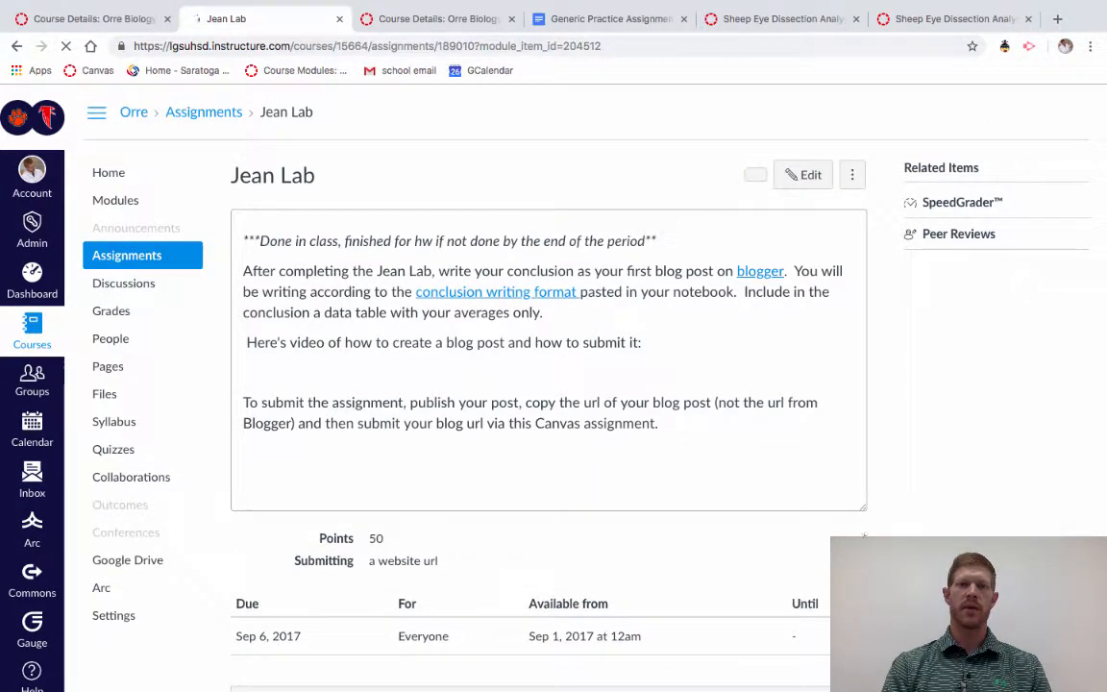
scroll(970, 437, down, 2)
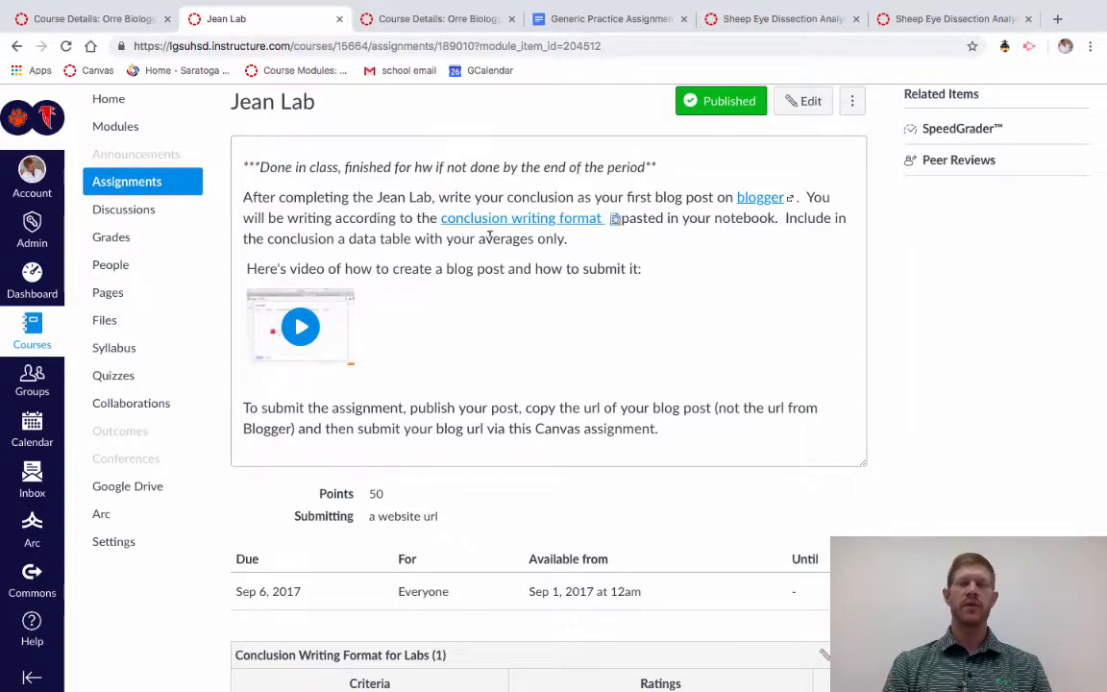
scroll(491, 239, down, 1)
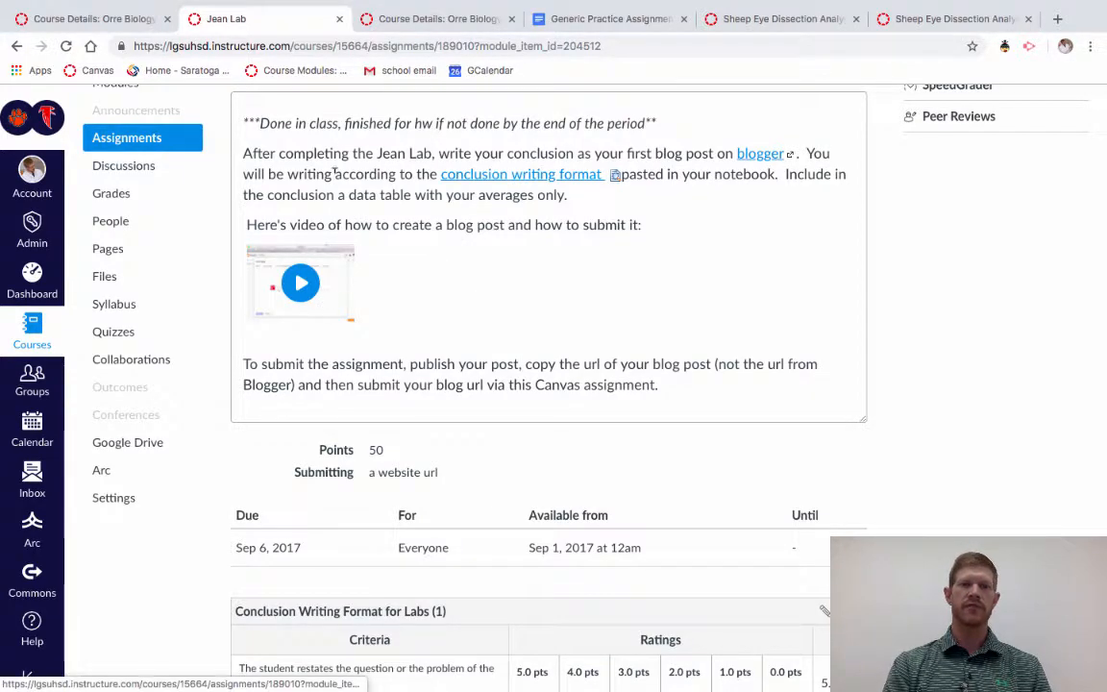
scroll(861, 307, down, 5)
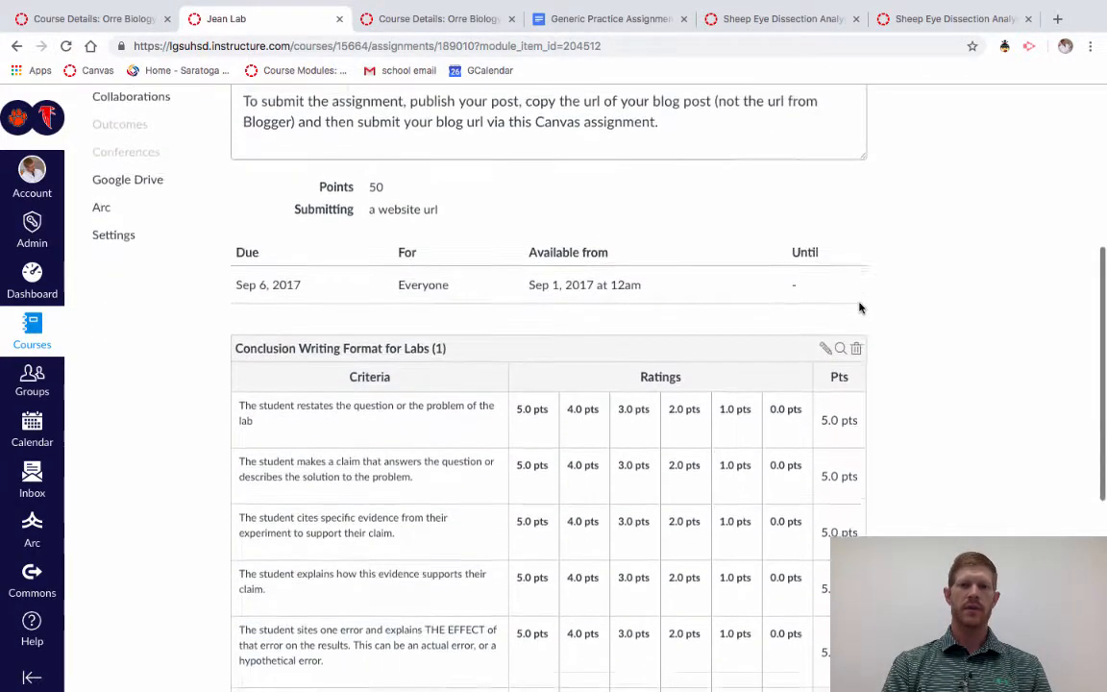
scroll(901, 348, down, 4)
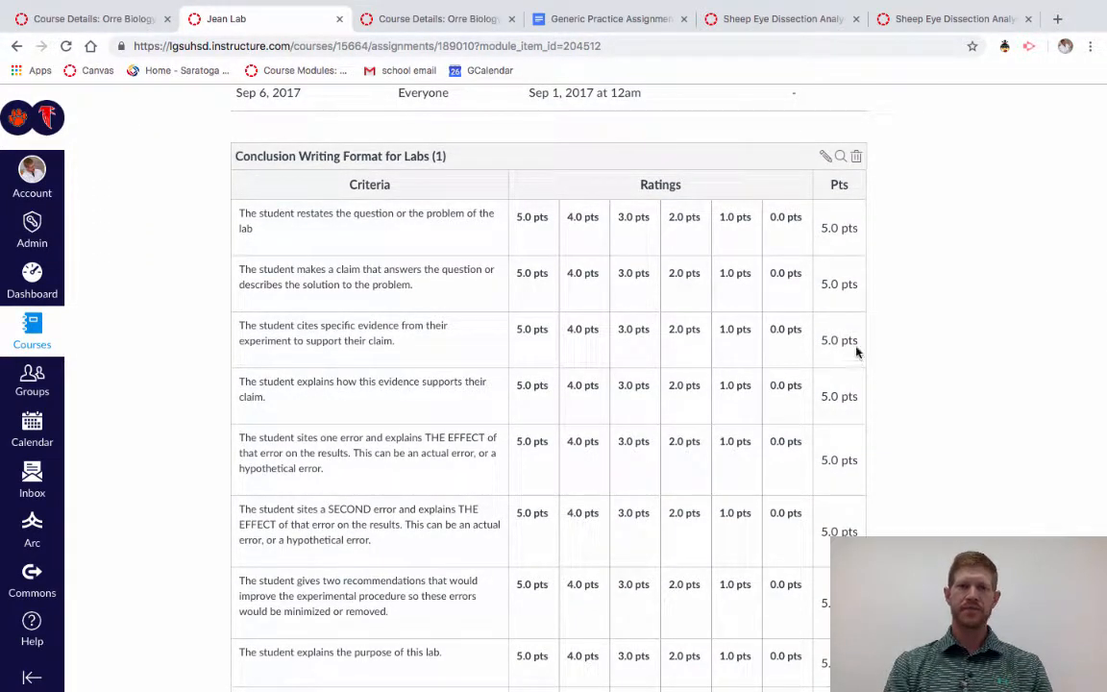
scroll(912, 296, down, 1)
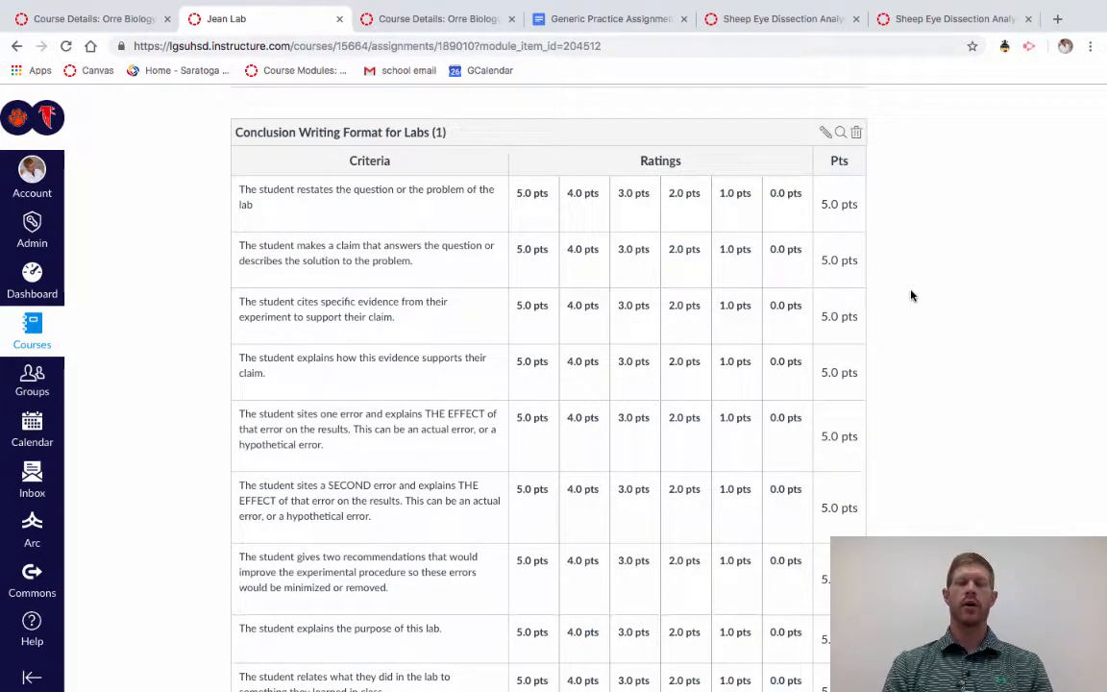
scroll(913, 296, down, 3)
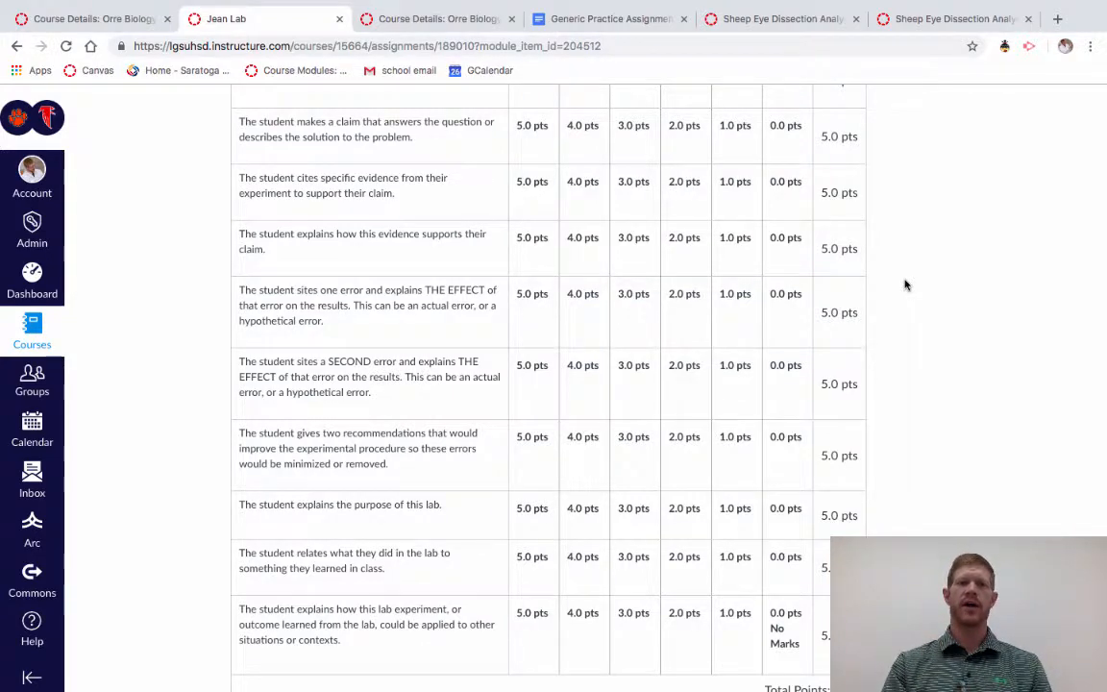
scroll(905, 285, down, 2)
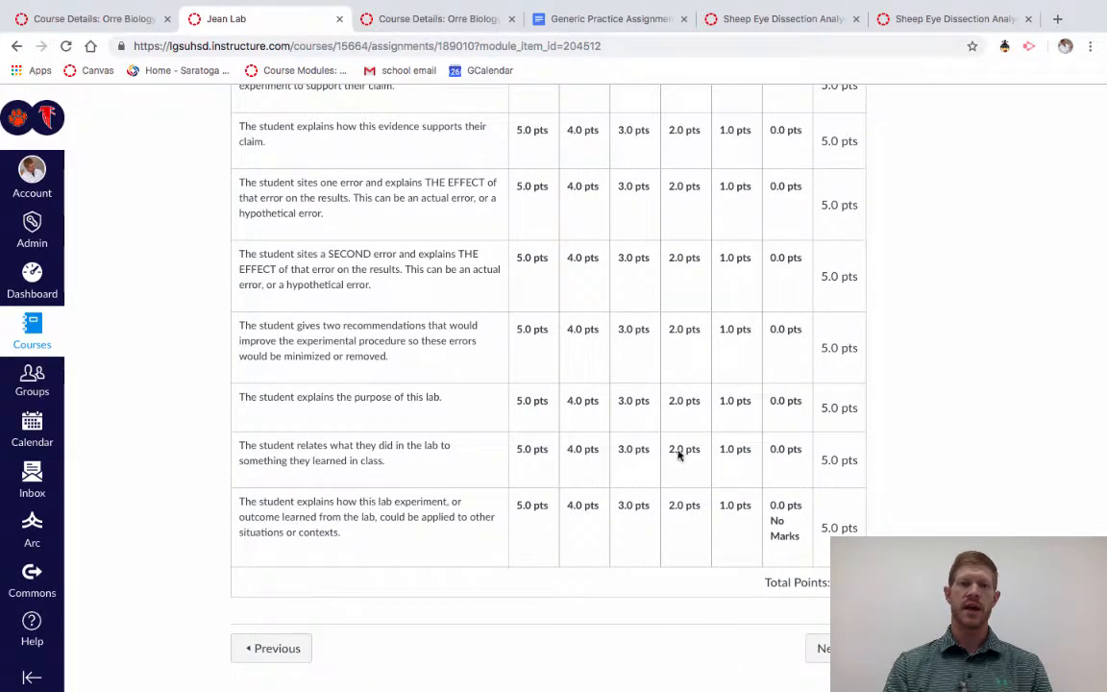
scroll(681, 457, up, 3)
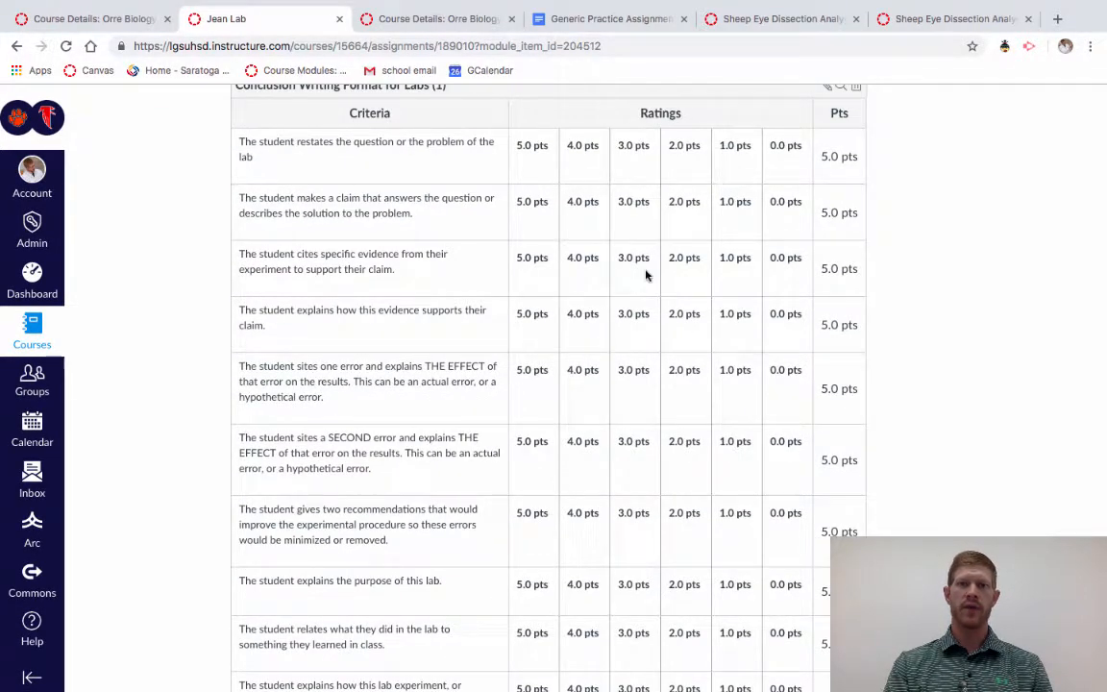
scroll(646, 276, down, 3)
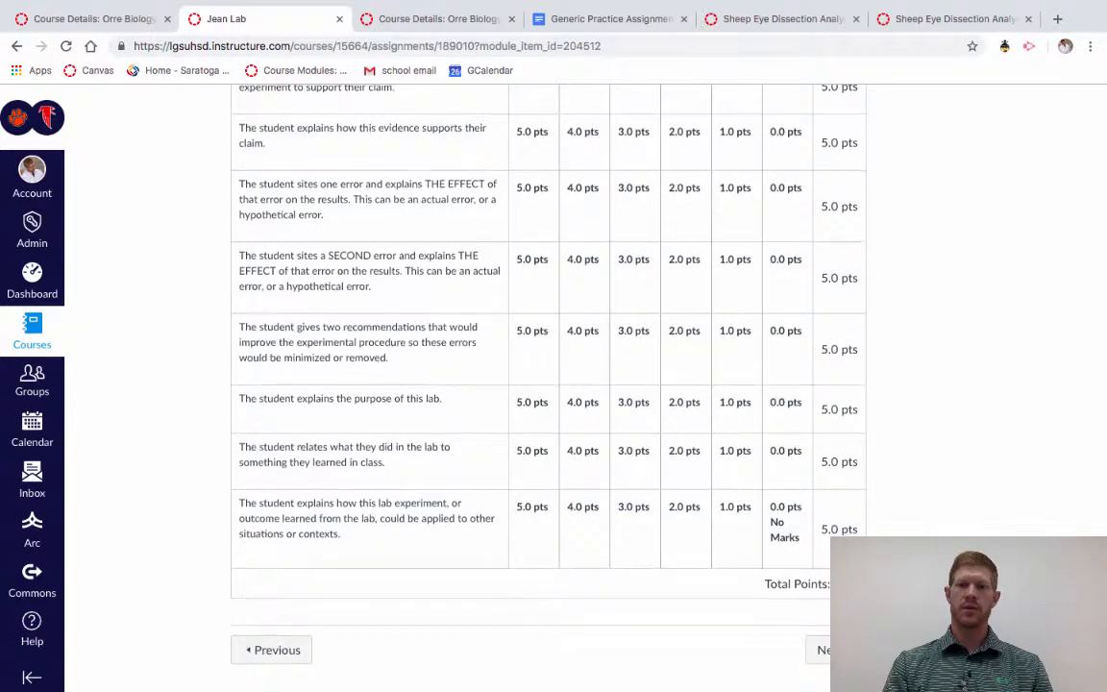
scroll(824, 639, up, 10)
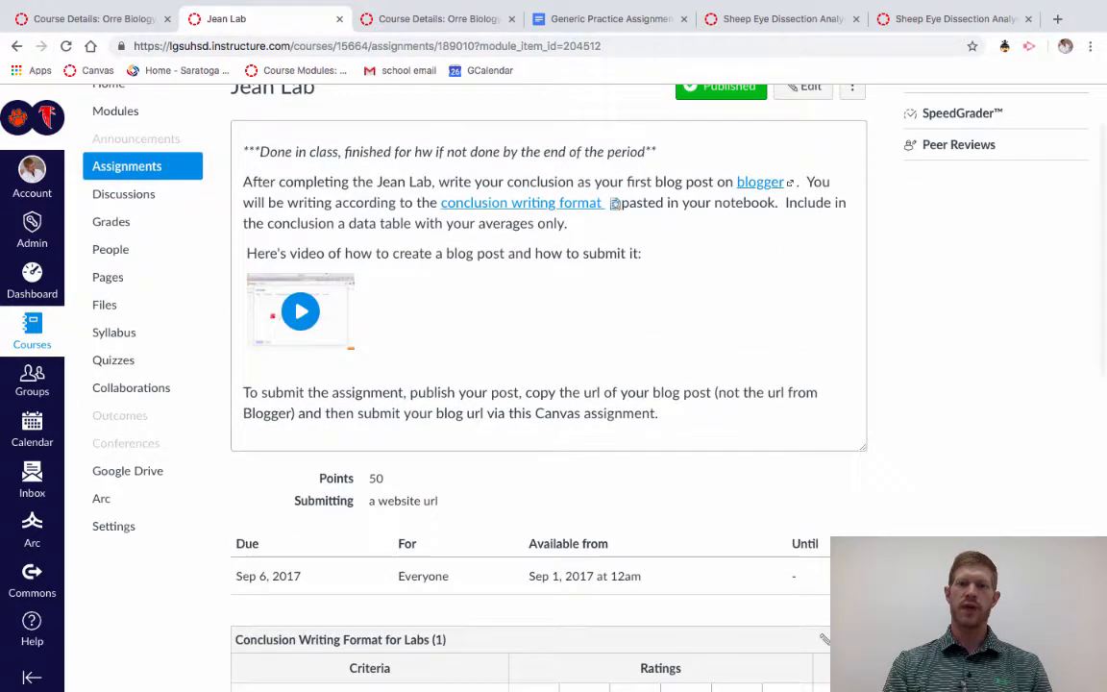
Start a new assignment in the biology course and name it "Generic practice assignment"
click(423, 19)
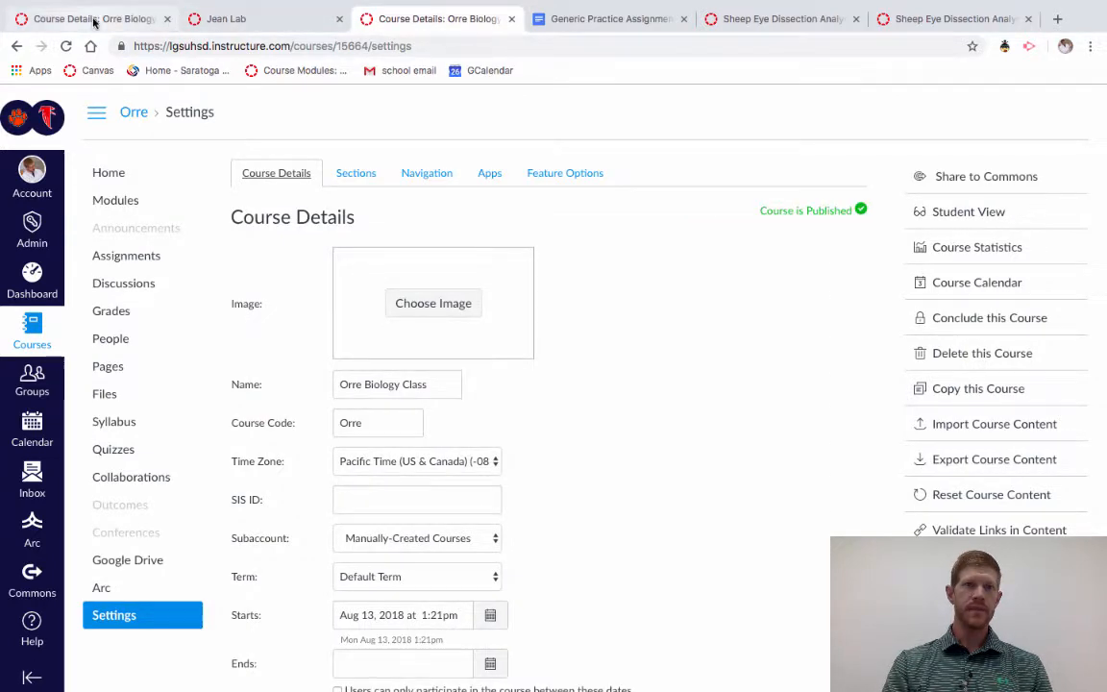
click(87, 19)
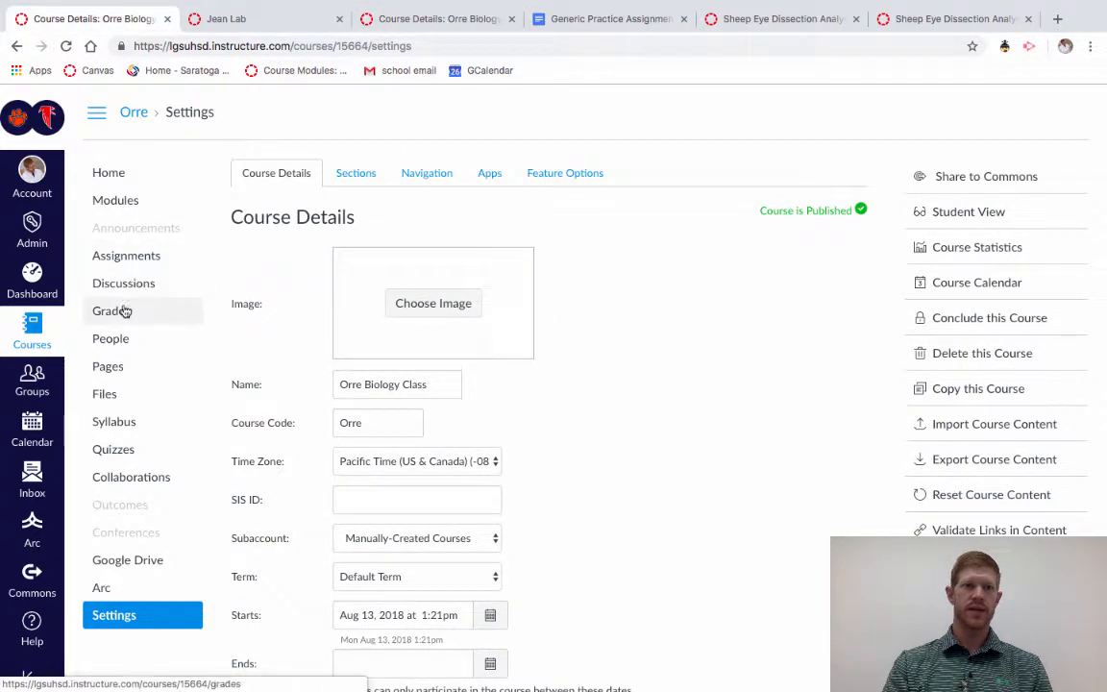
click(123, 258)
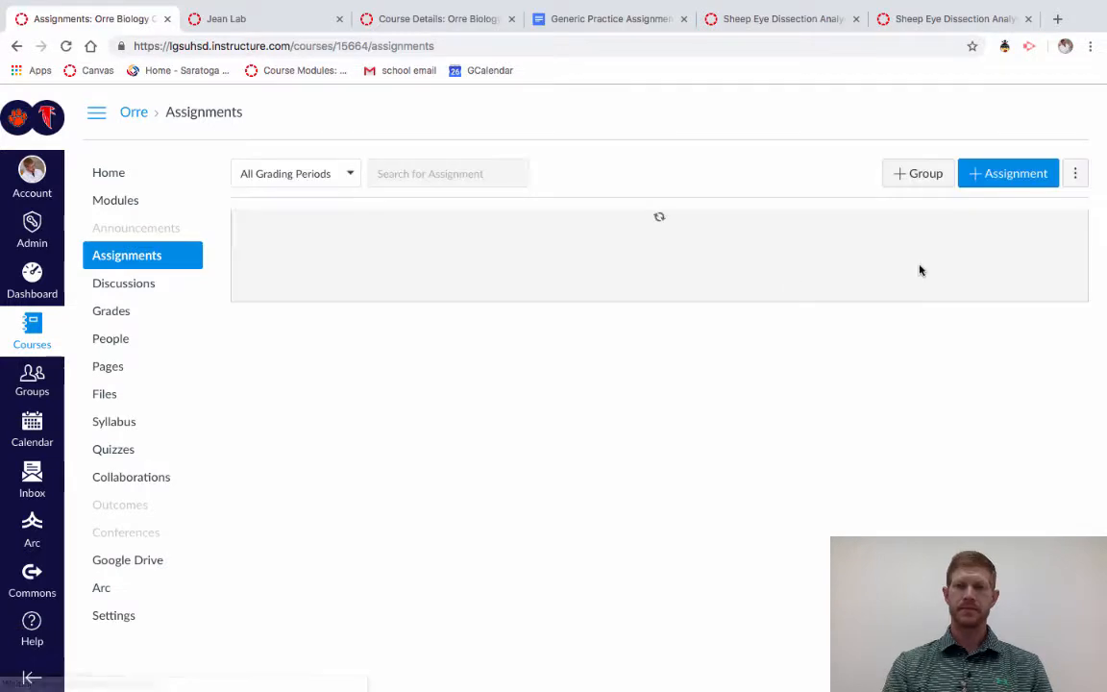
click(989, 174)
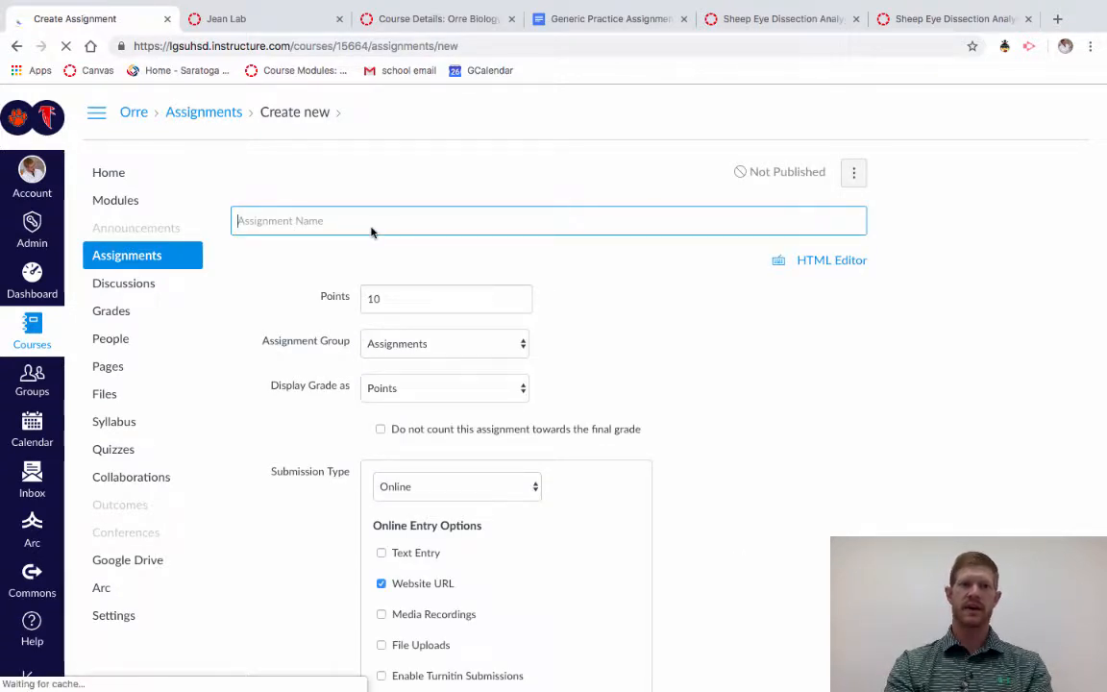
text(Ge)
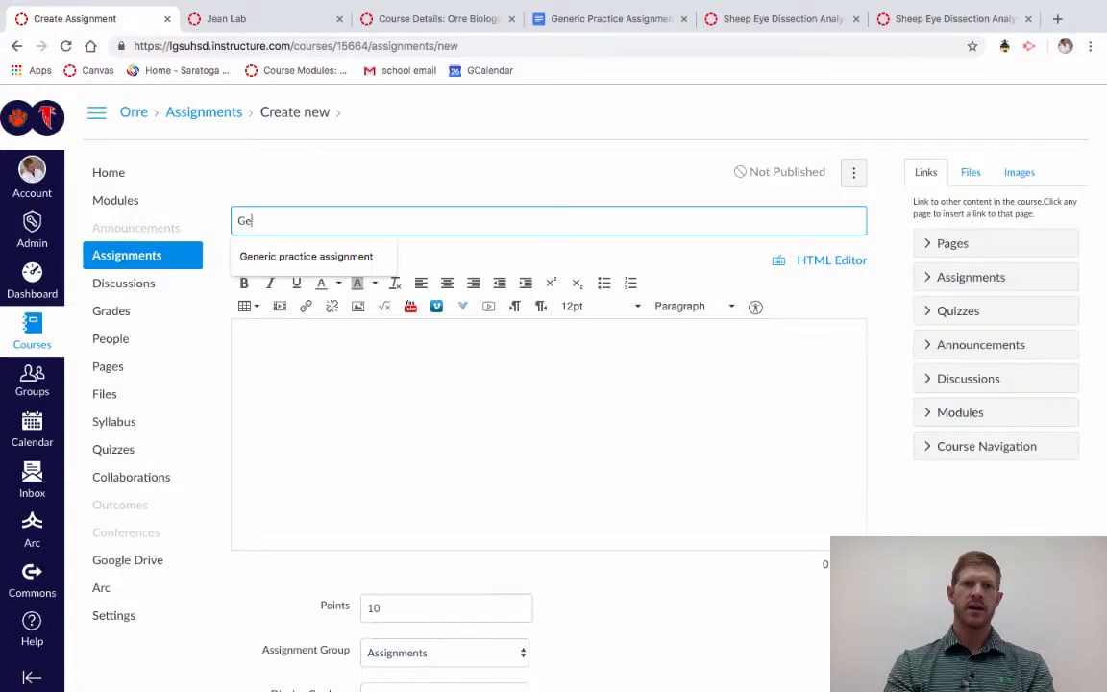
key(Down)
key(Return)
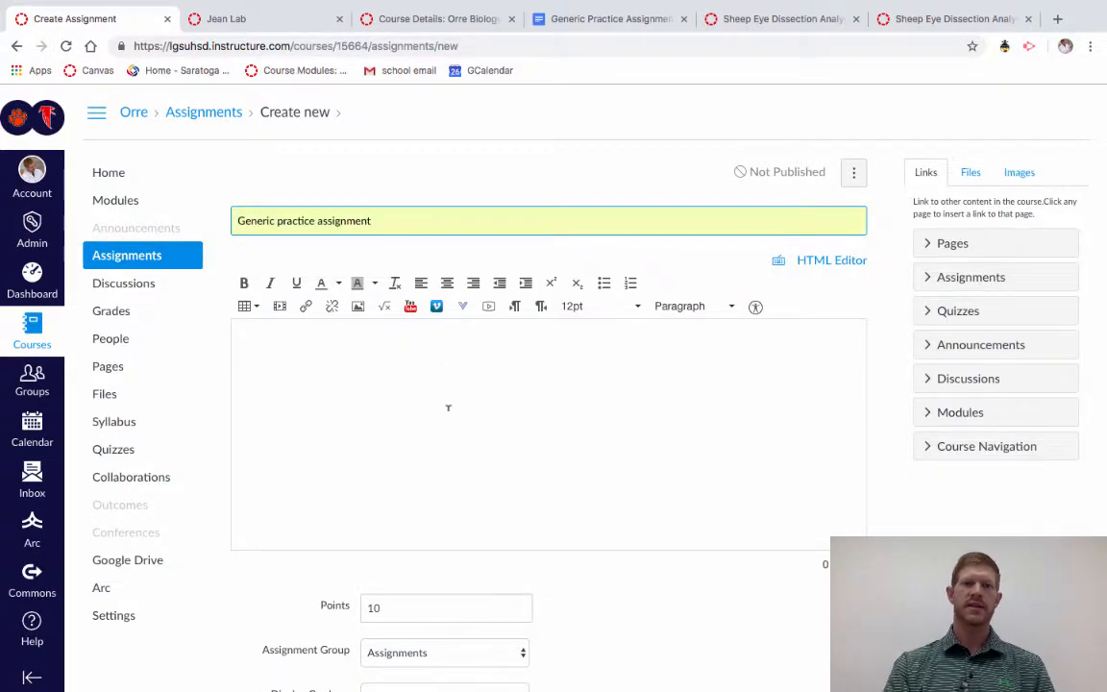
click(448, 407)
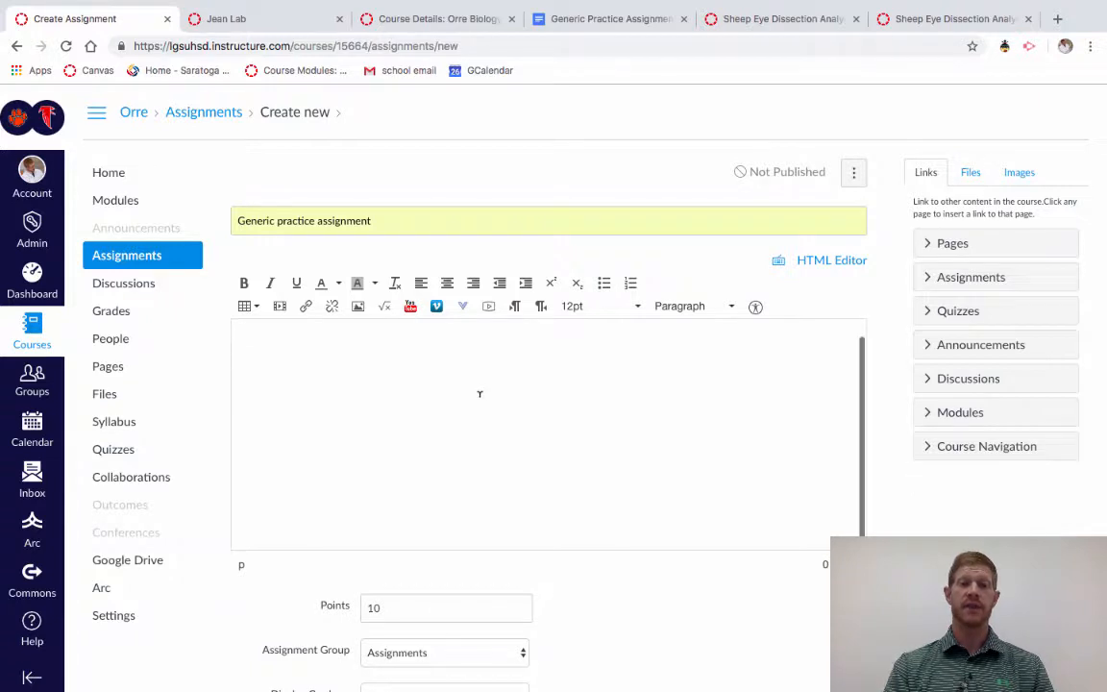
Set the assignment's submission type to Online, allowing both Website URL and File Uploads entries
scroll(764, 622, down, 3)
scroll(757, 620, down, 4)
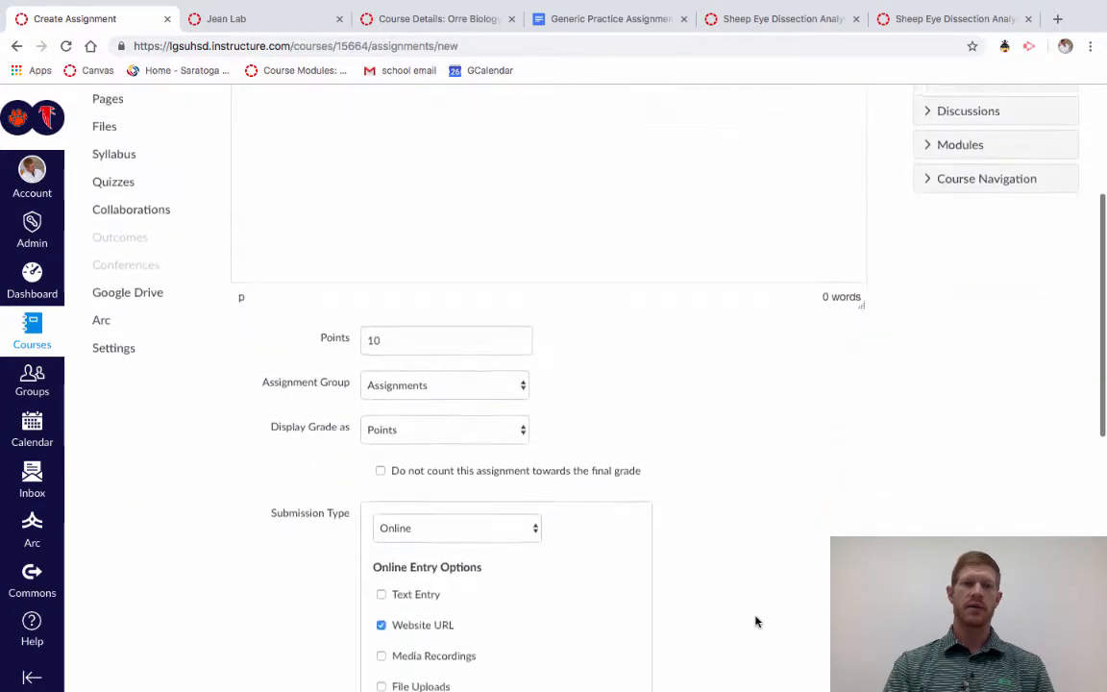
scroll(408, 321, down, 5)
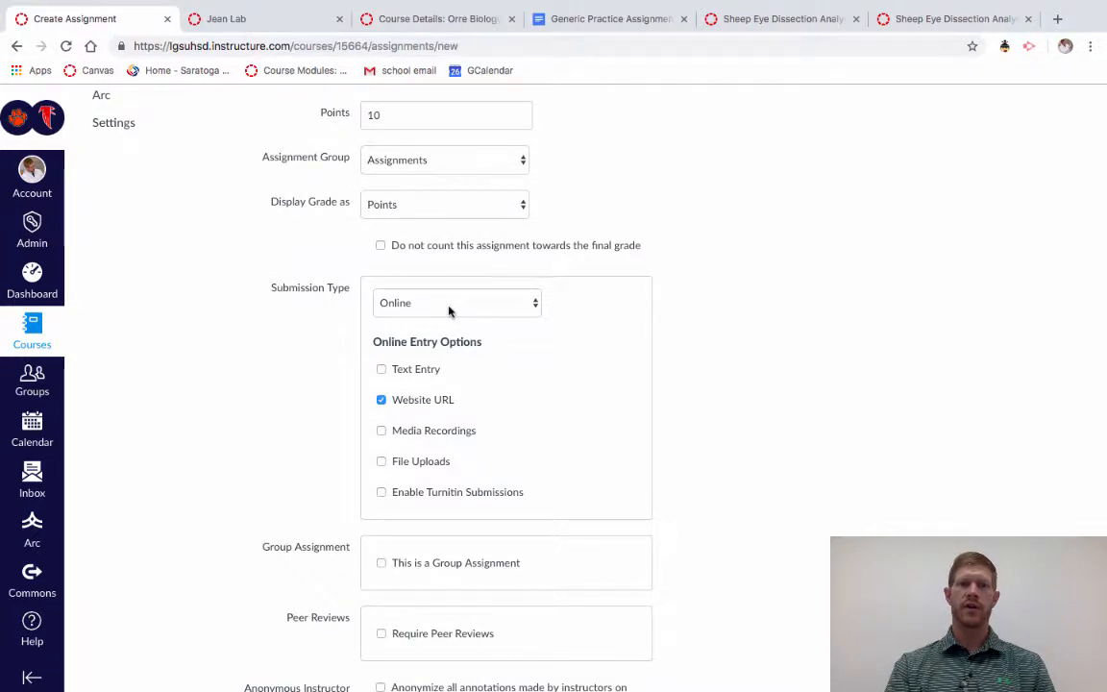
click(459, 305)
click(449, 305)
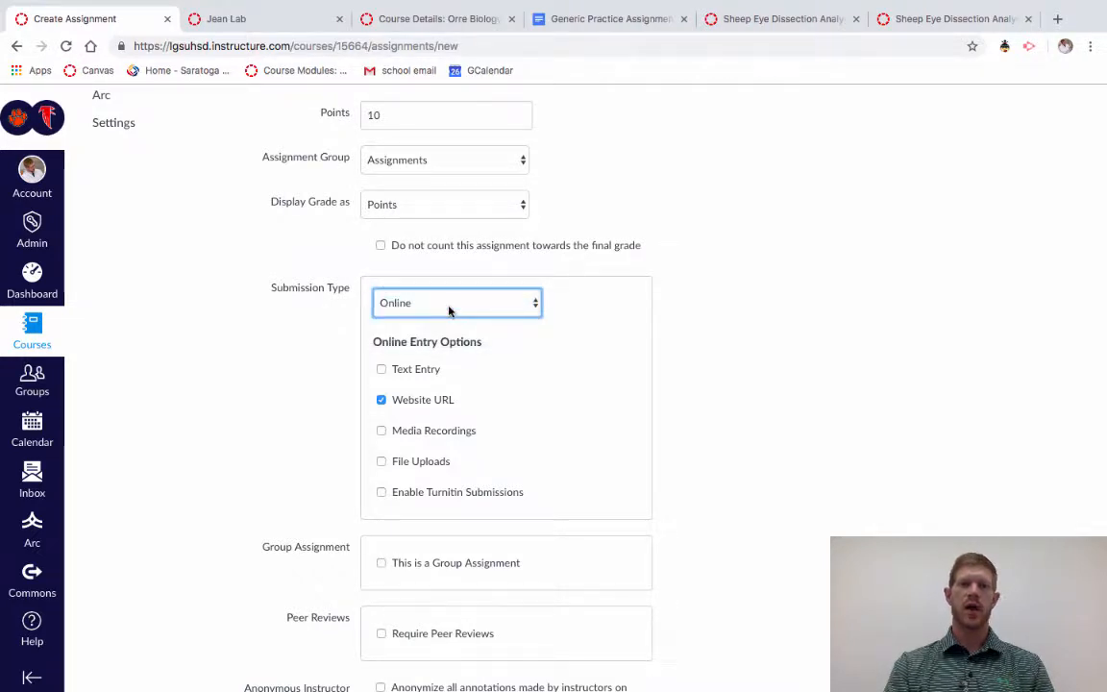
click(449, 307)
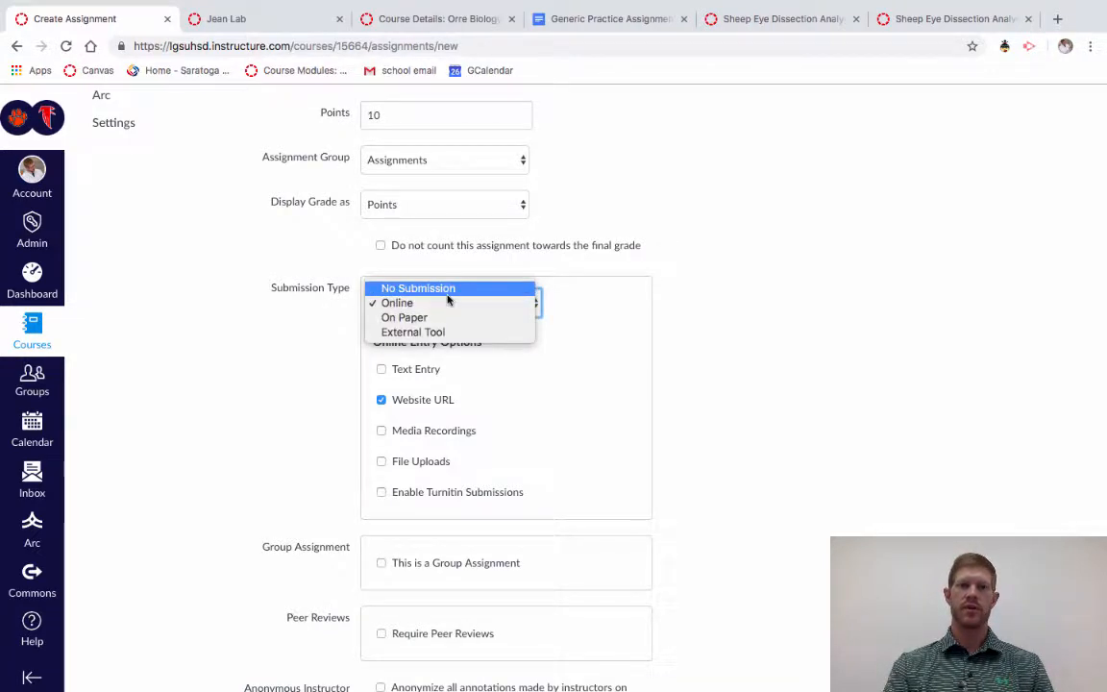
click(440, 303)
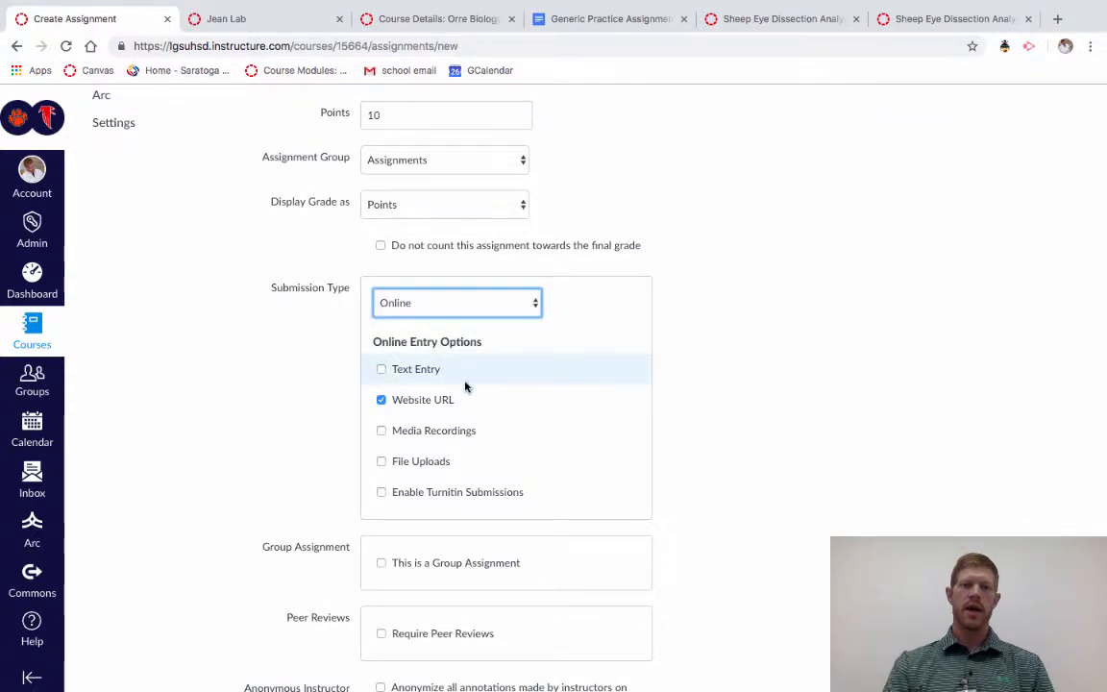
click(382, 400)
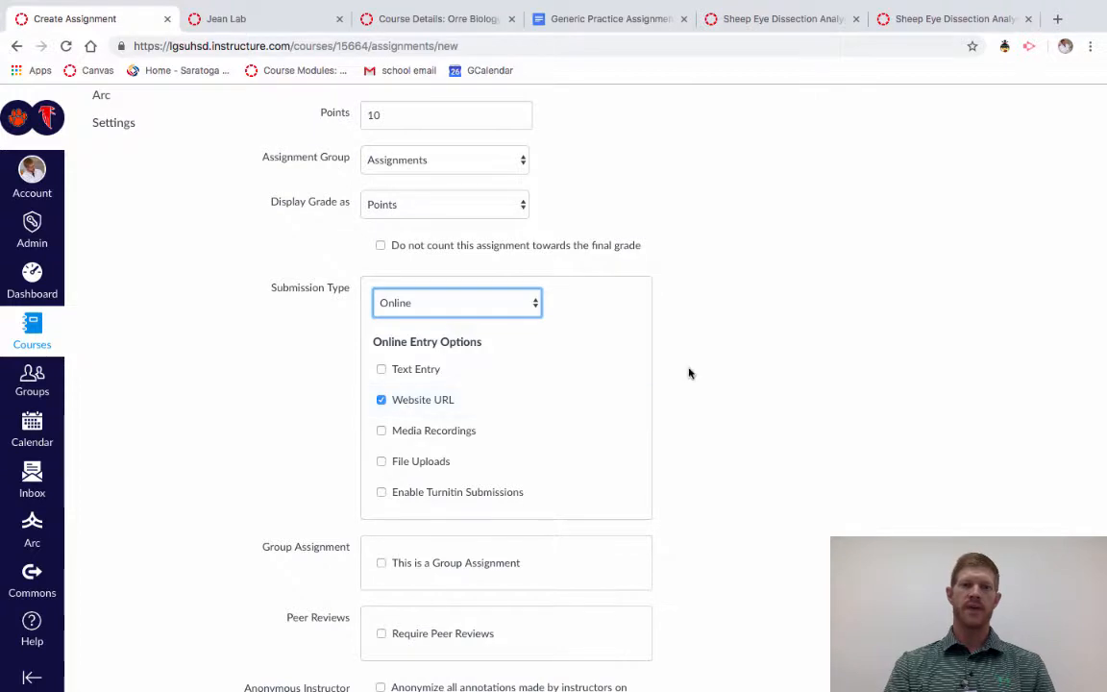
scroll(689, 373, down, 1)
scroll(689, 373, down, 4)
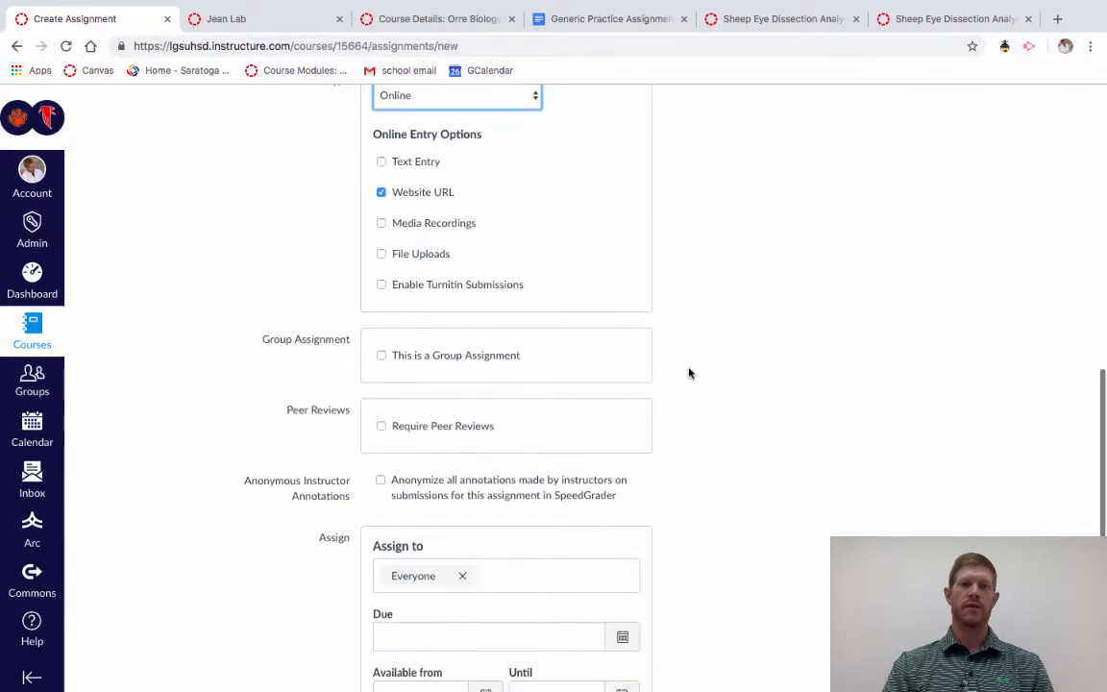
click(382, 256)
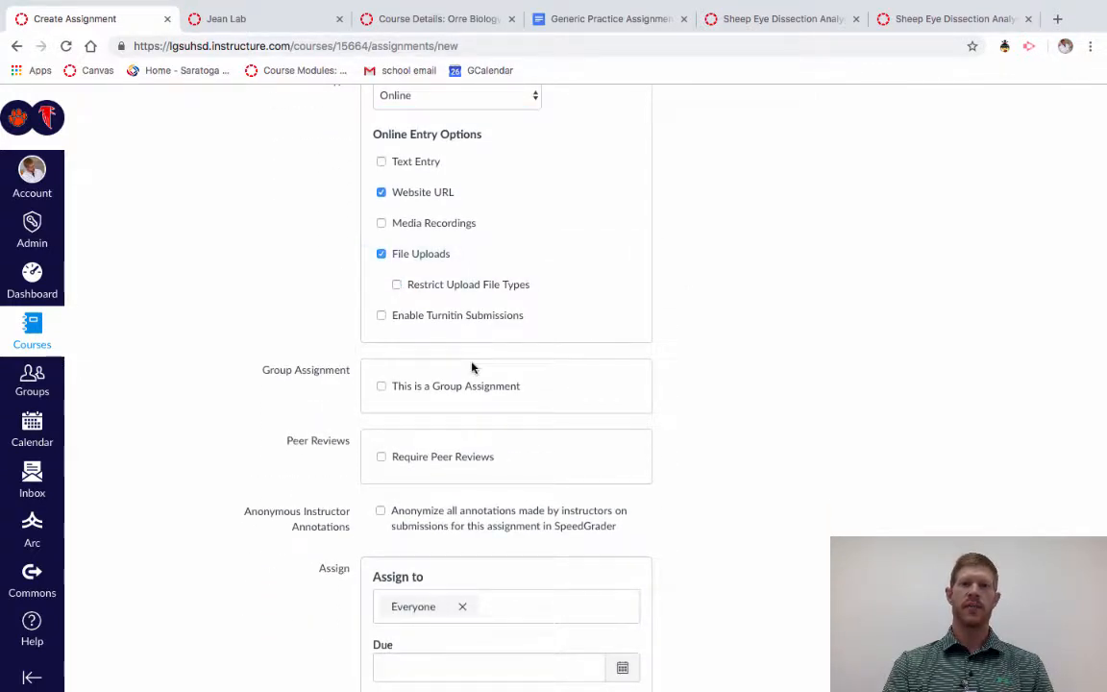
Save the new assignment without publishing it, leaving the due and availability dates blank
scroll(690, 336, down, 3)
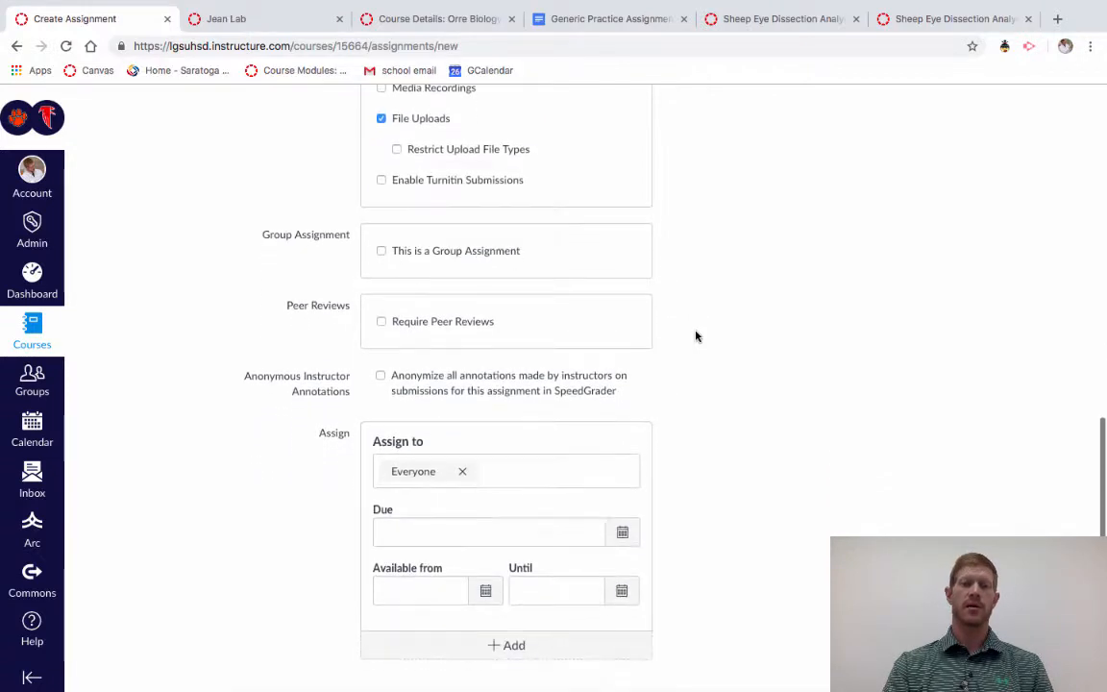
scroll(697, 337, down, 1)
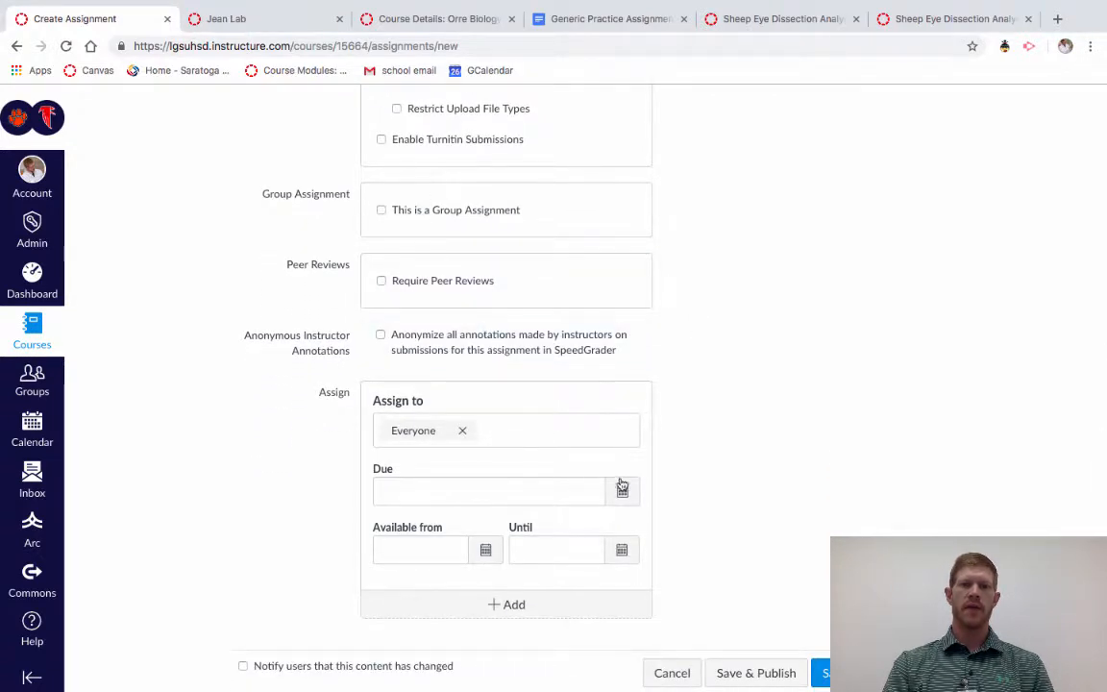
scroll(624, 485, down, 1)
scroll(624, 486, down, 1)
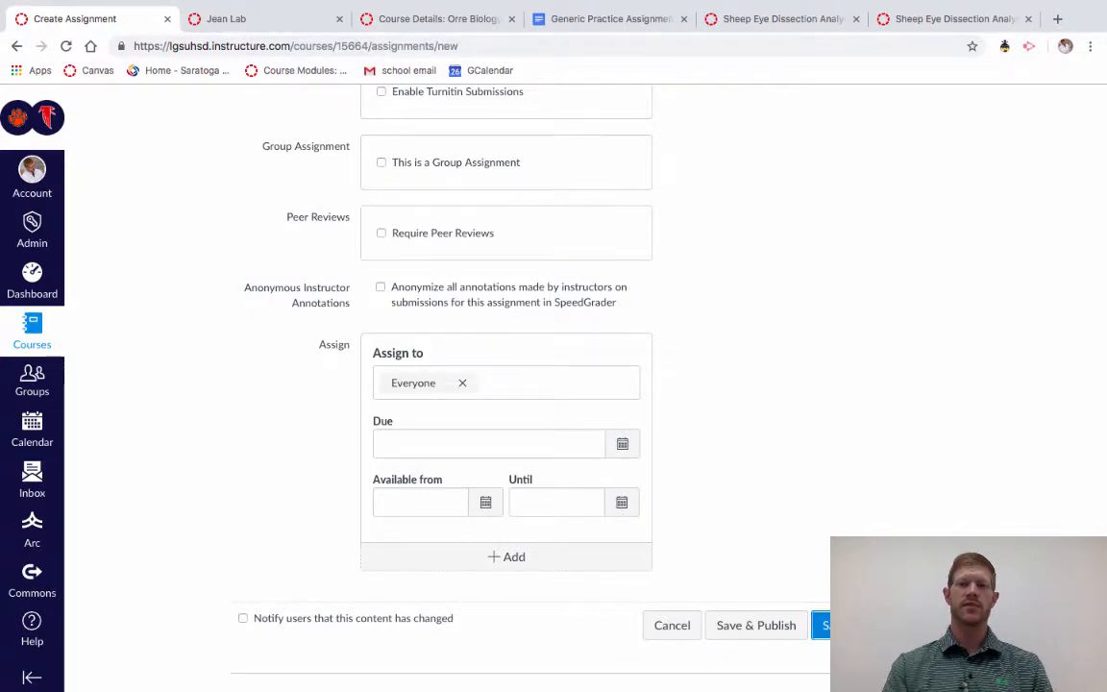
click(834, 626)
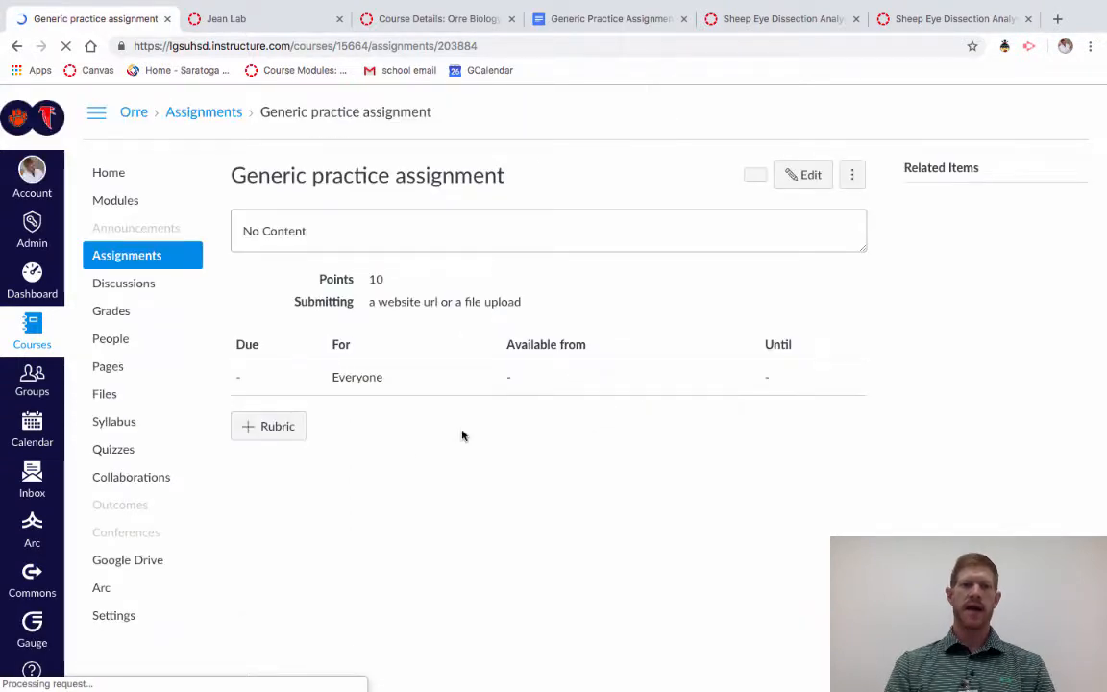
Start a new rubric on the assignment and title it "Generic Rubric"
click(267, 429)
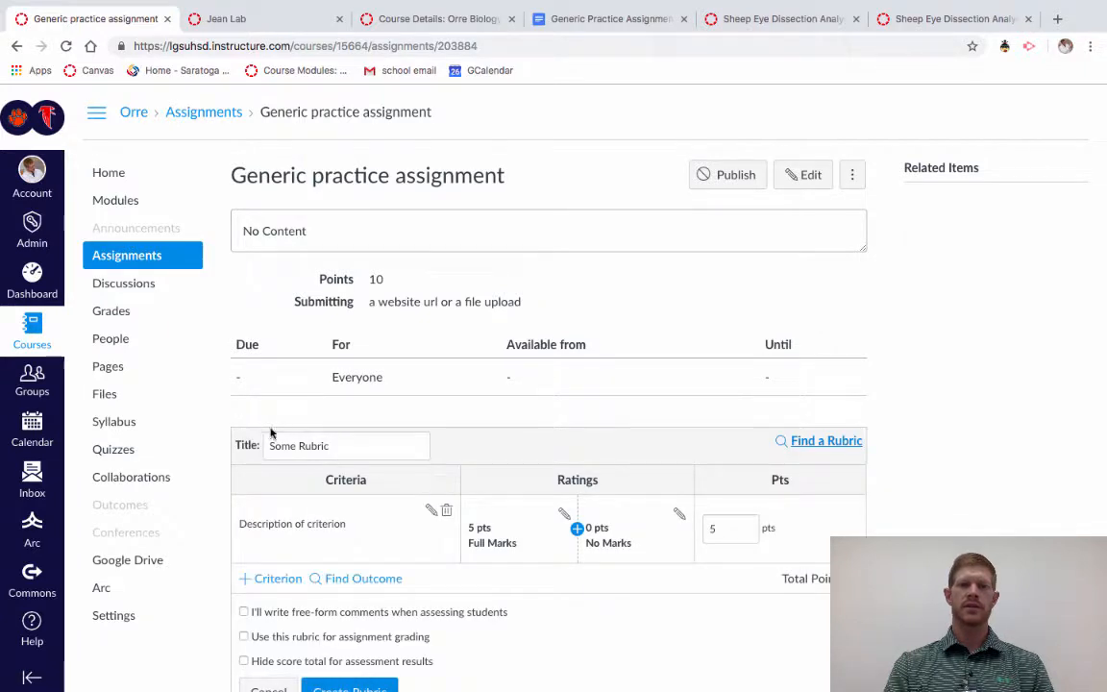
scroll(419, 430, down, 1)
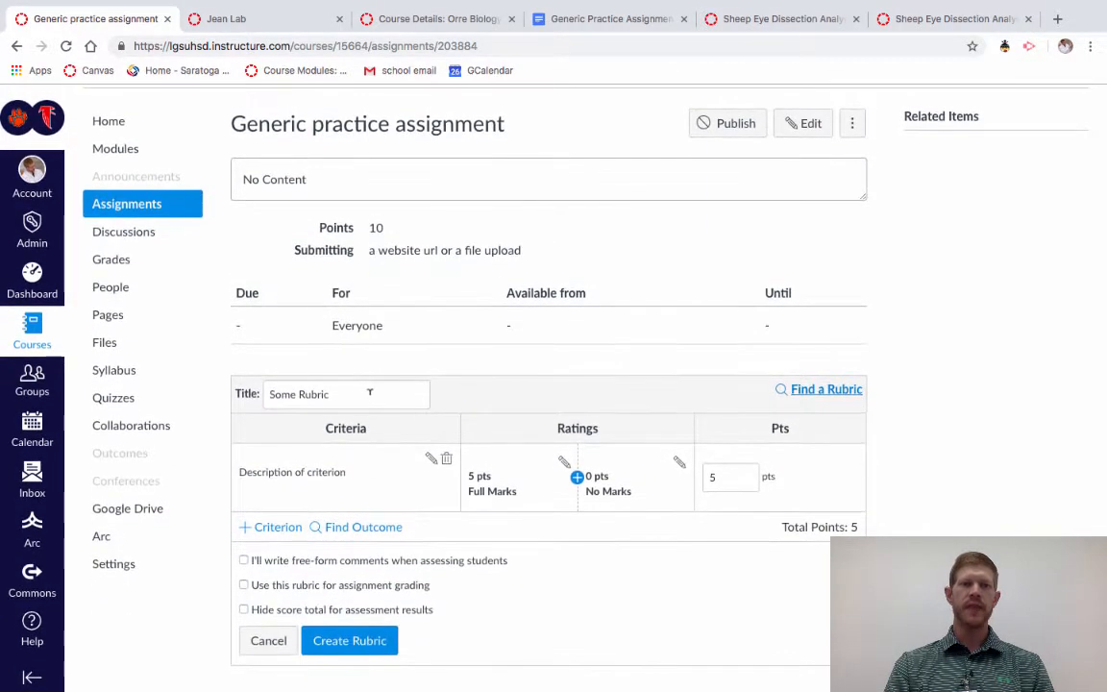
drag(363, 393, 256, 380)
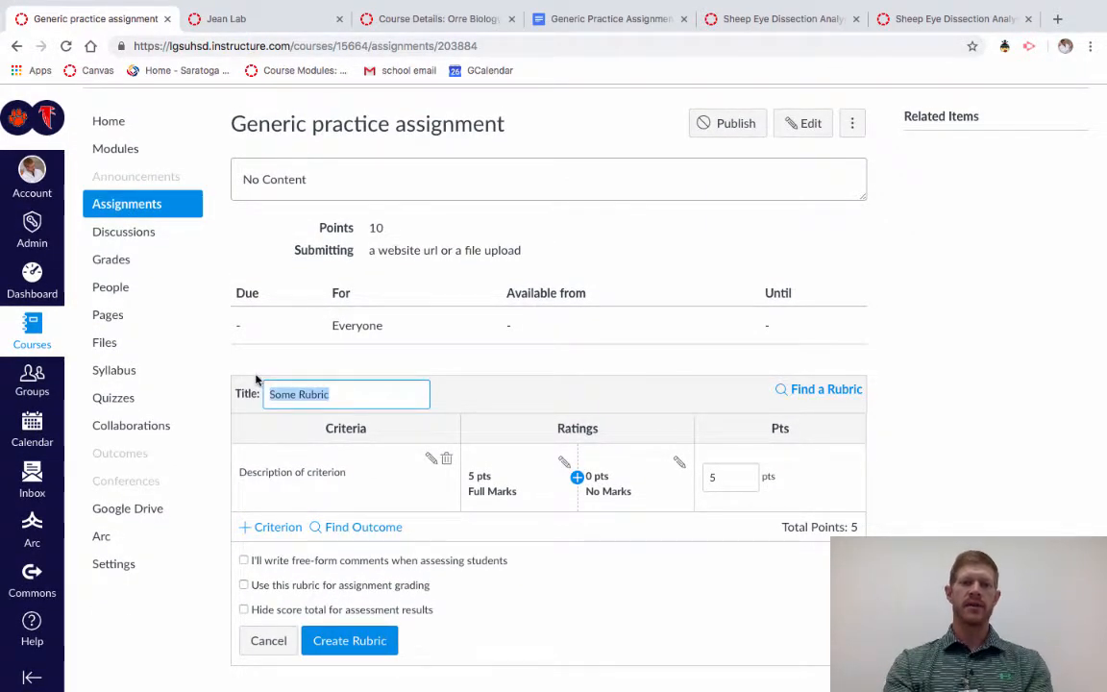
text(Generic Rubric)
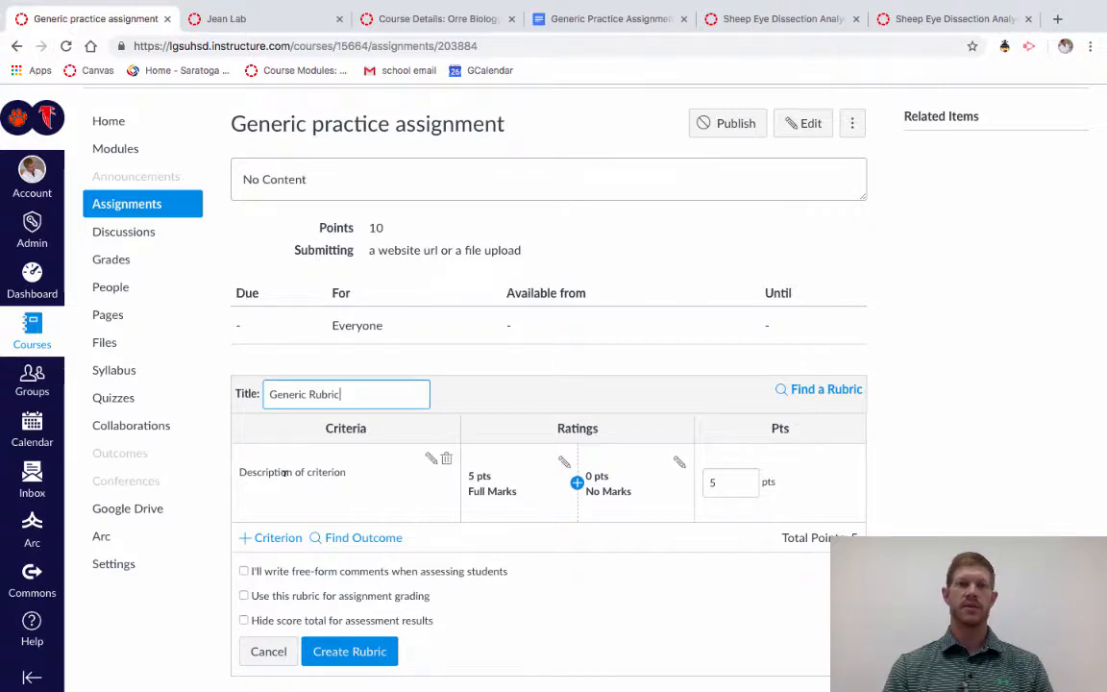
Change the description of the rubric's default criterion to "Claim"
click(284, 476)
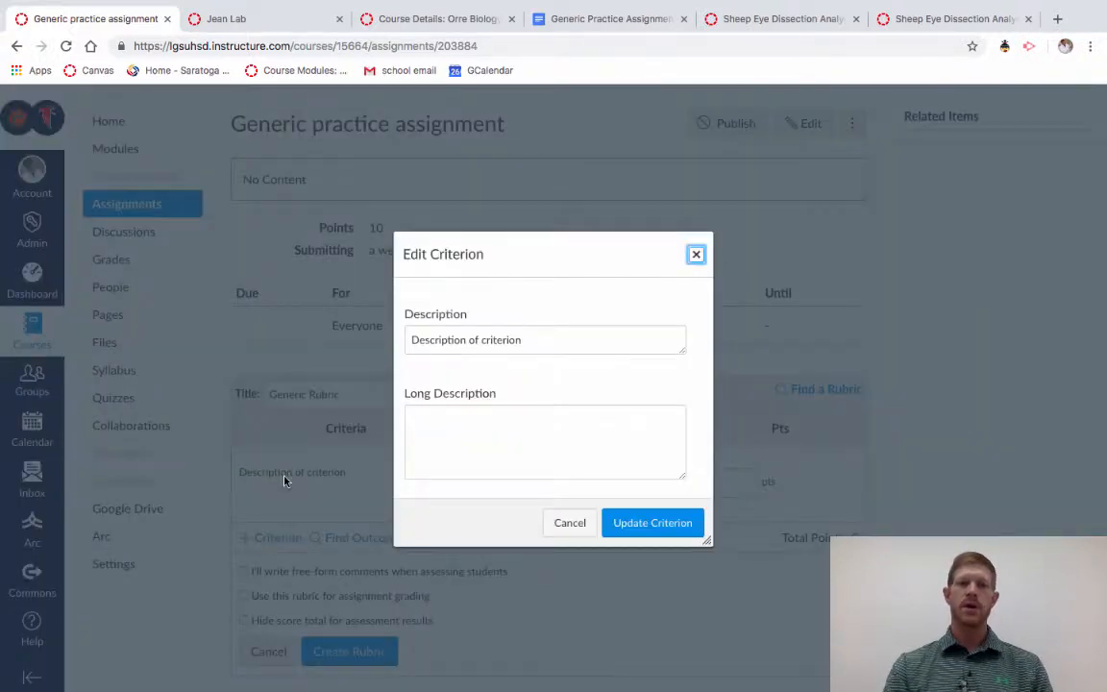
triple_click(456, 338)
text(Claim)
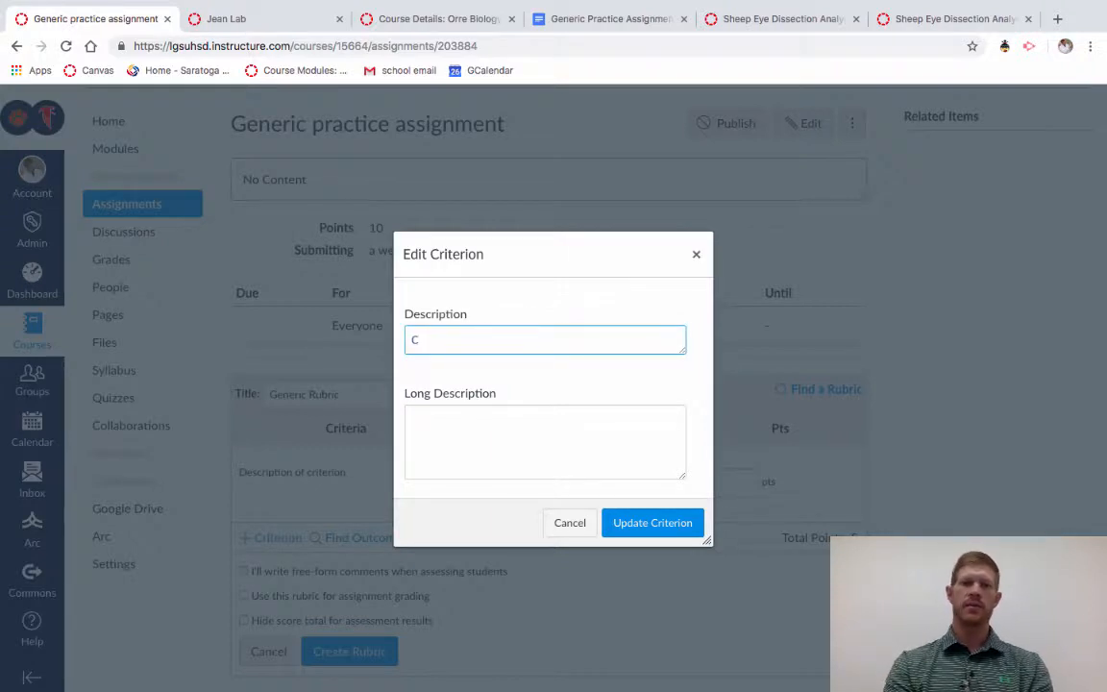
click(673, 527)
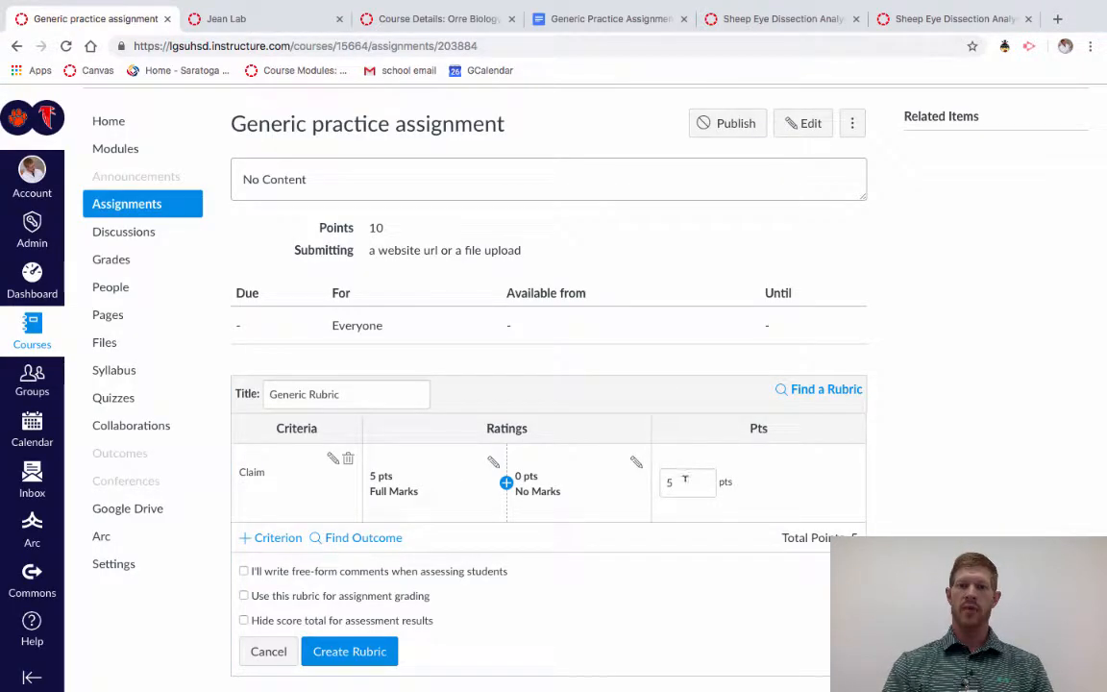
Add a 3-point "Approaching Standard" rating to the Claim criterion and retitle its full-marks rating "Meeting the standard"
click(506, 484)
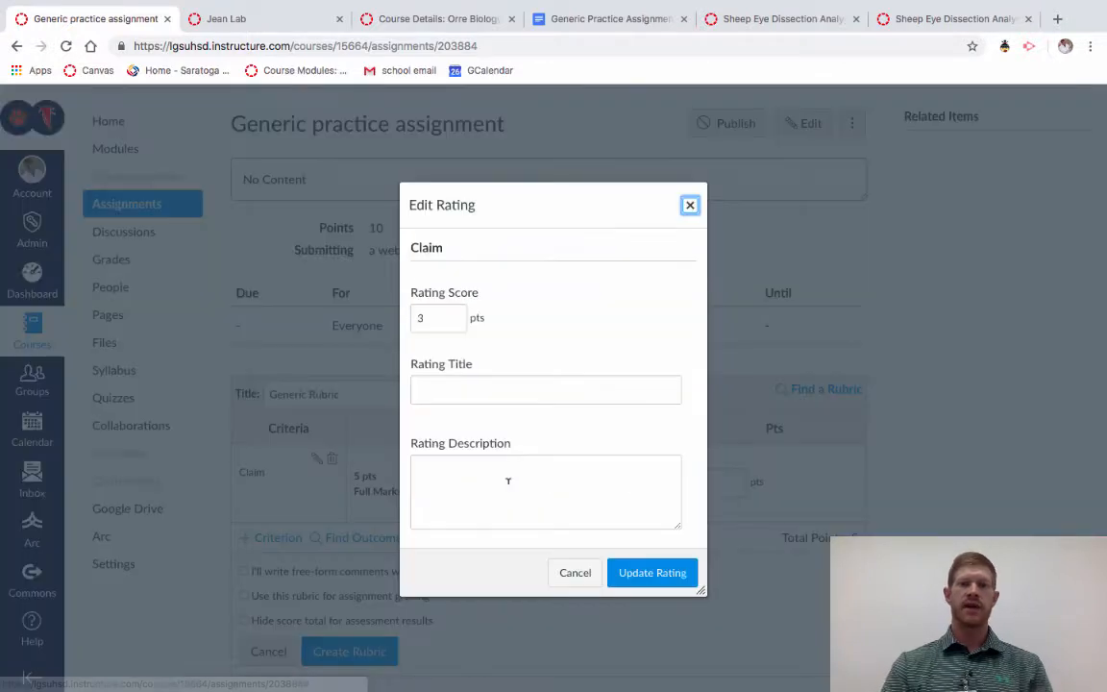
click(446, 382)
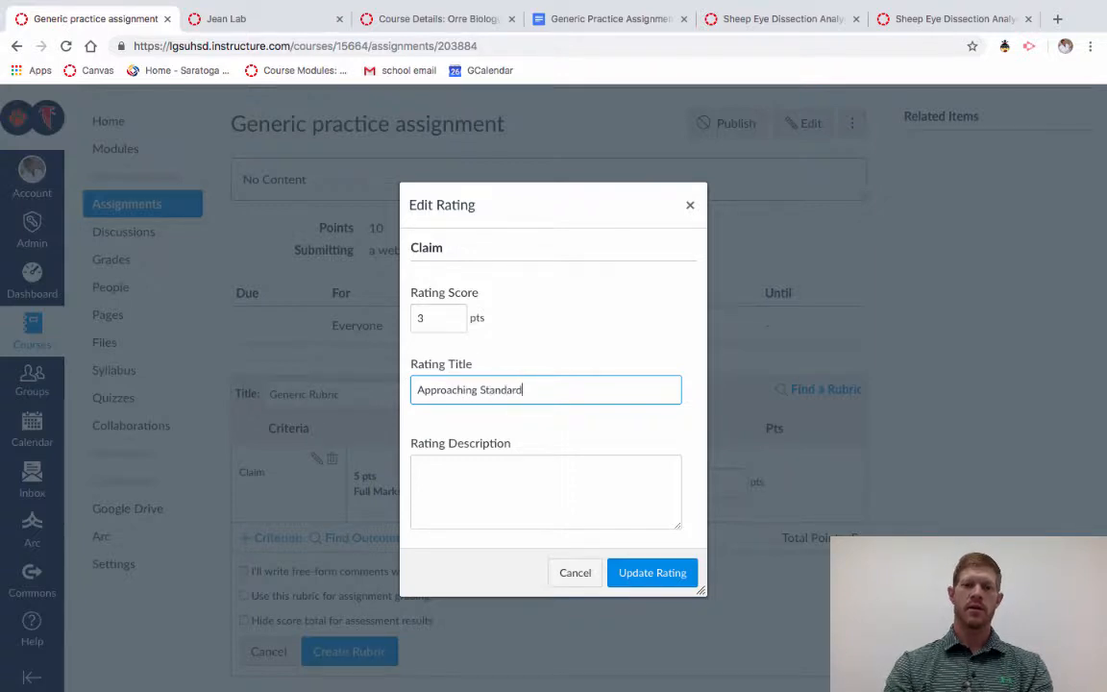
click(658, 575)
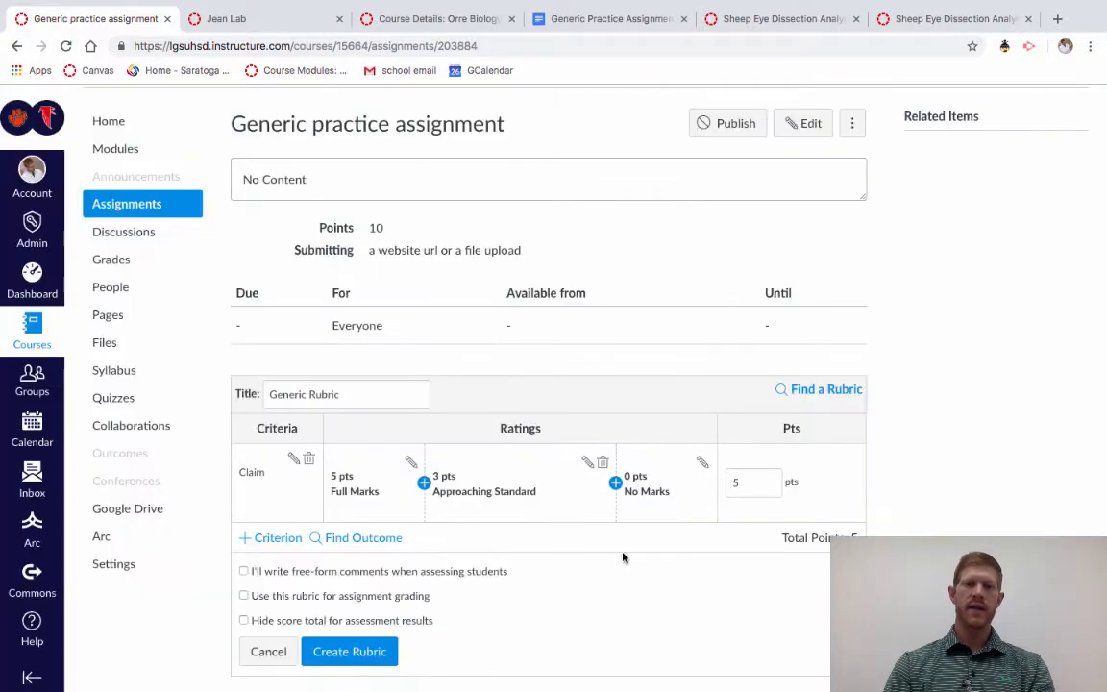
click(411, 463)
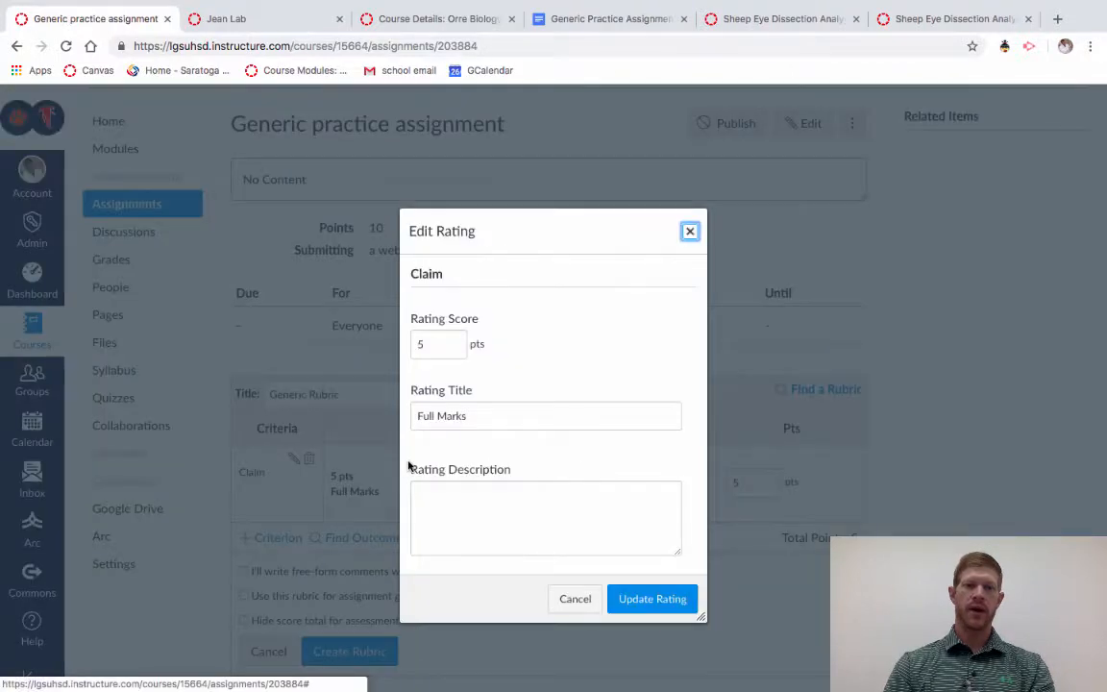
click(439, 411)
text(Meeting the standard)
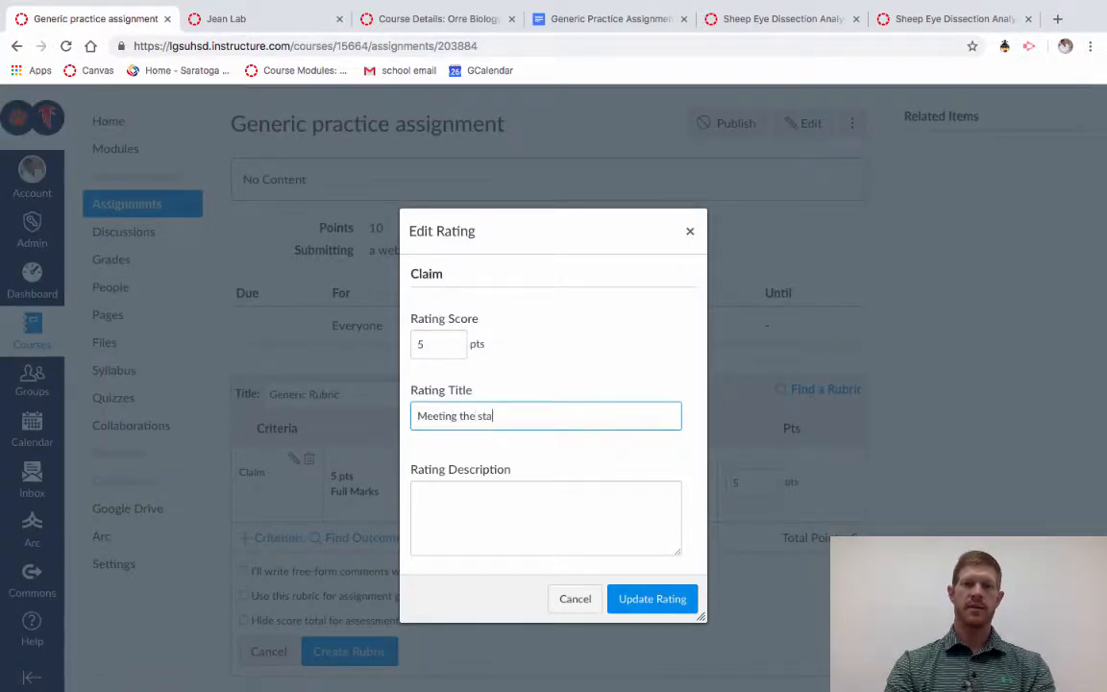
click(655, 610)
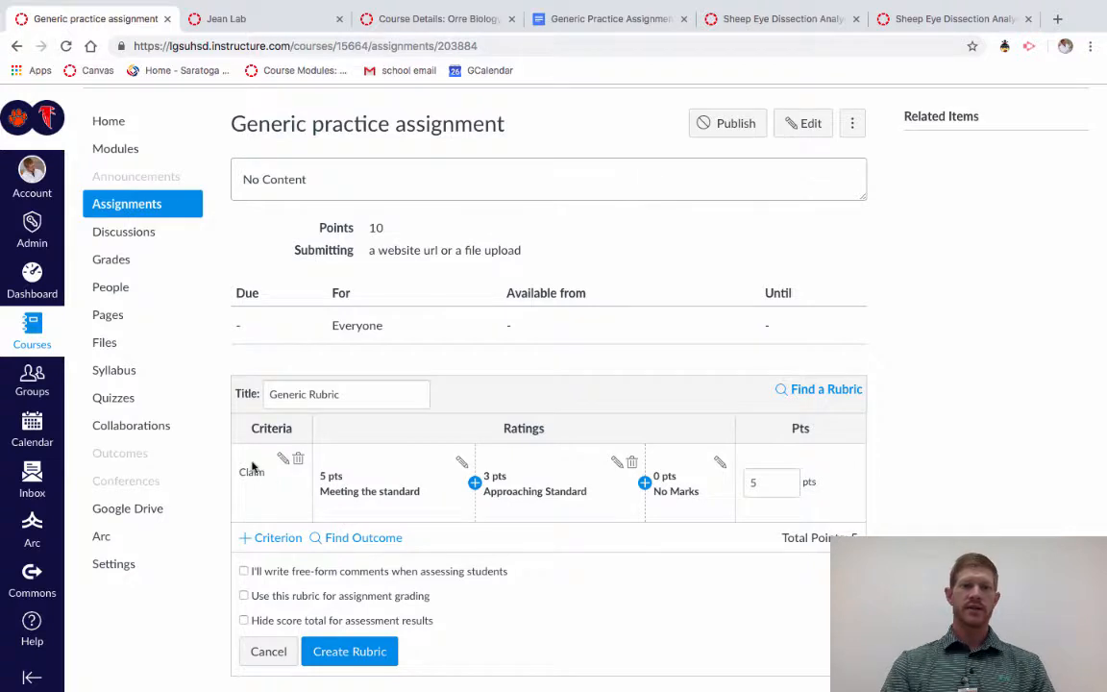
Add a new blank criterion to the rubric with the description "Evidence"
click(273, 534)
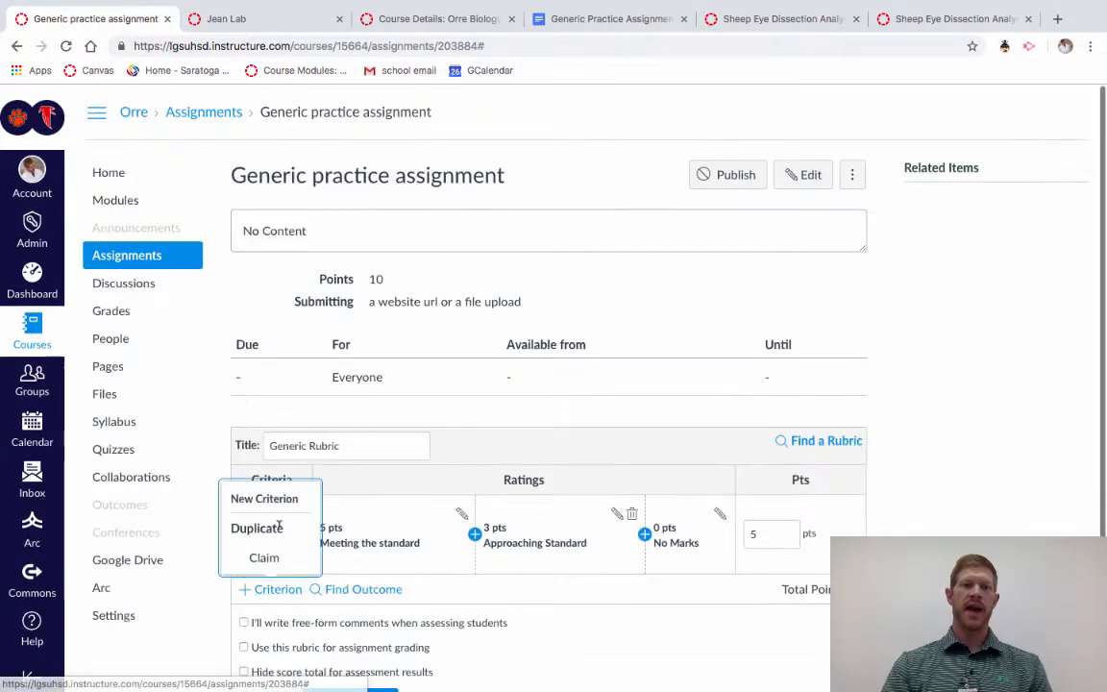
click(272, 501)
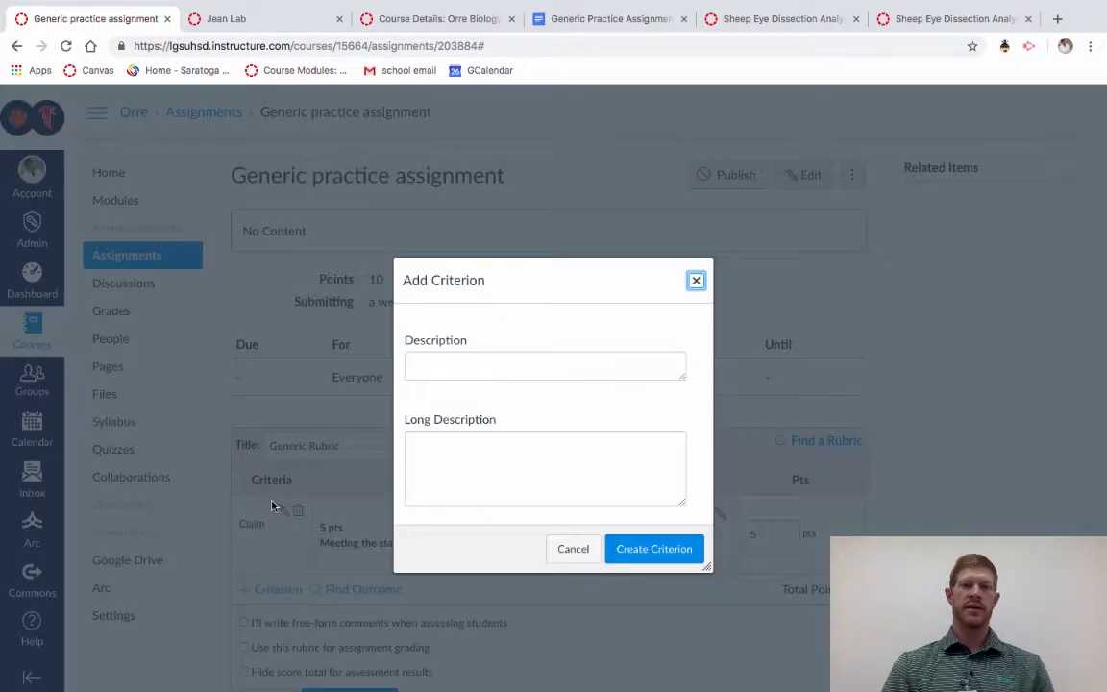
click(496, 371)
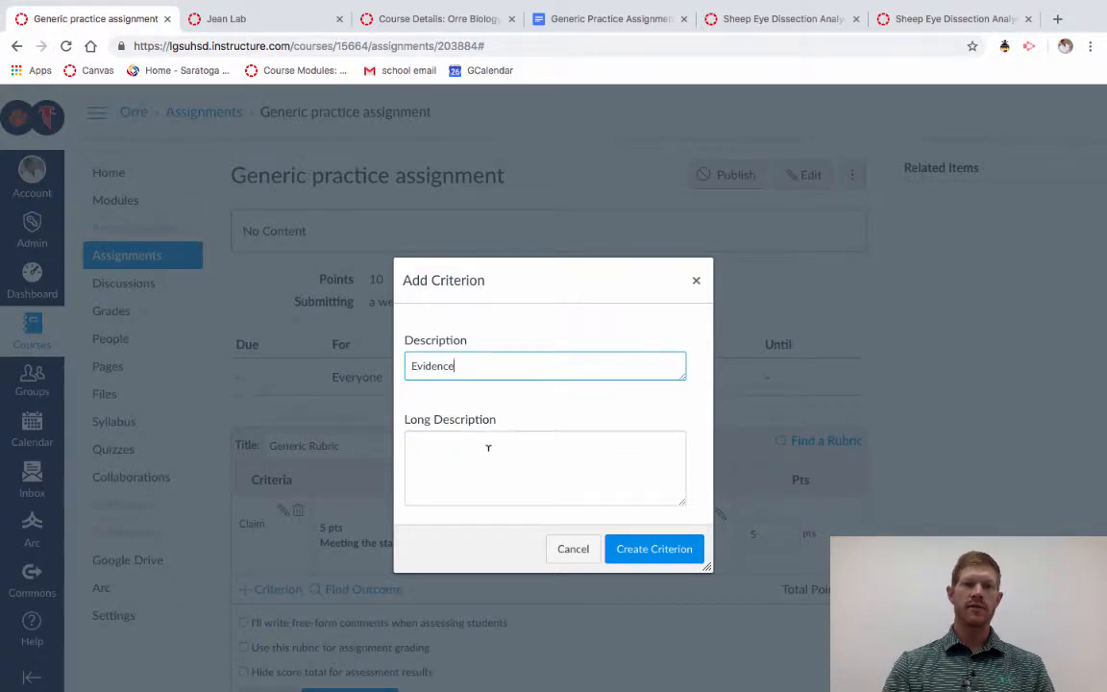
click(647, 550)
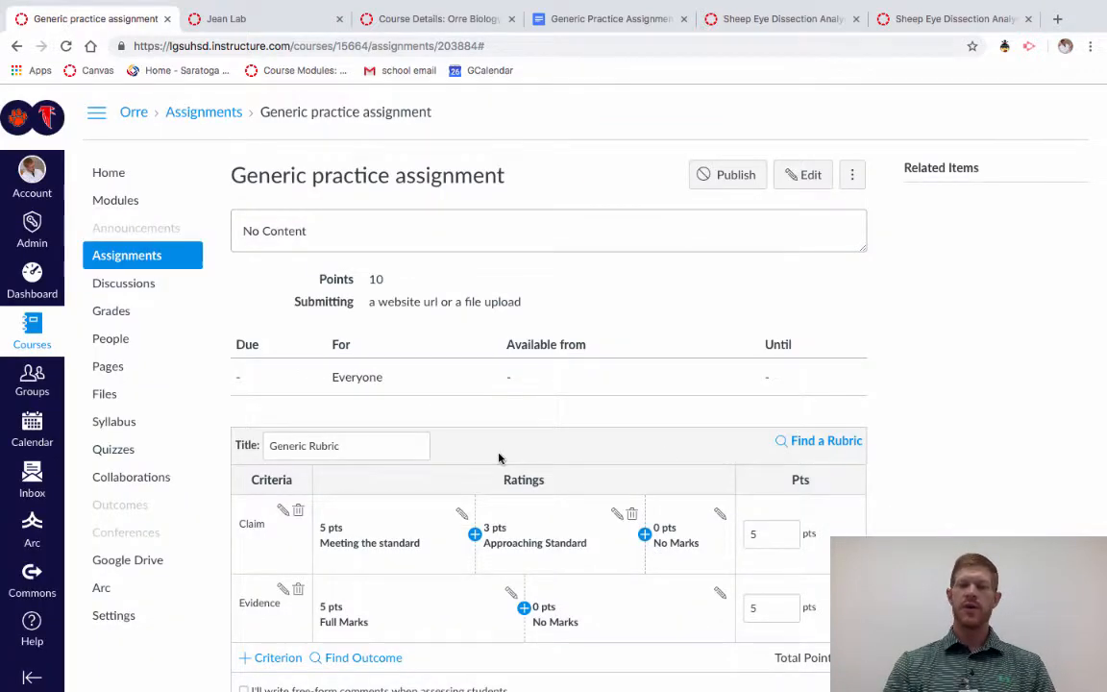
Add a 3-point rating titled "approaching." between the full and no marks ratings of the Evidence criterion
scroll(499, 458, down, 3)
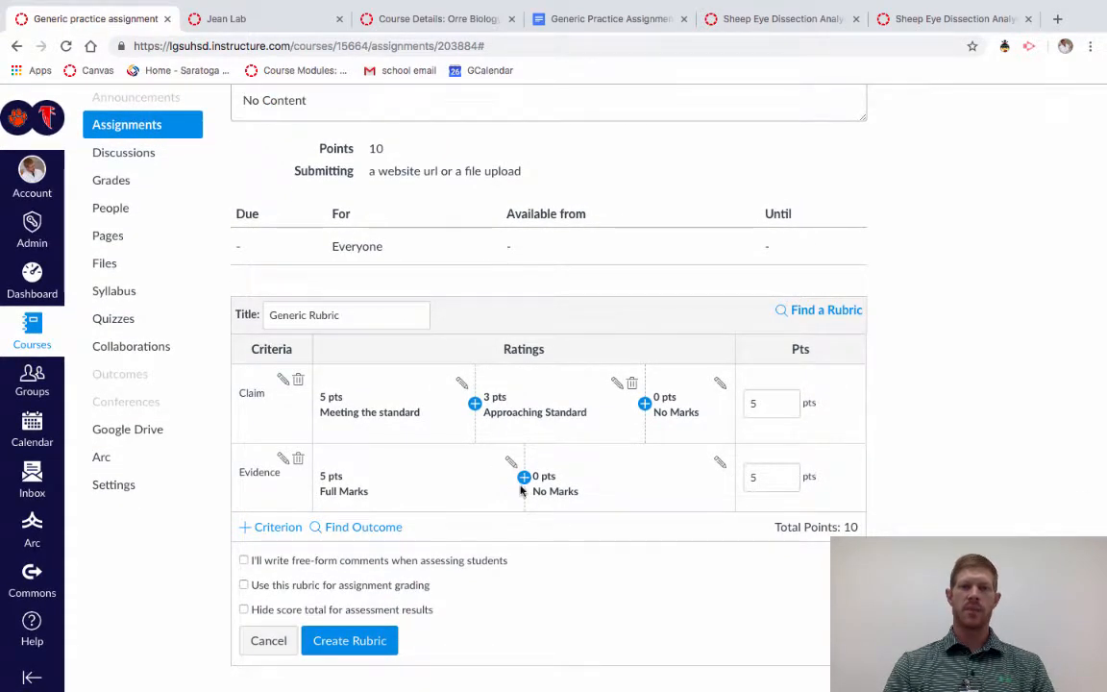
click(523, 478)
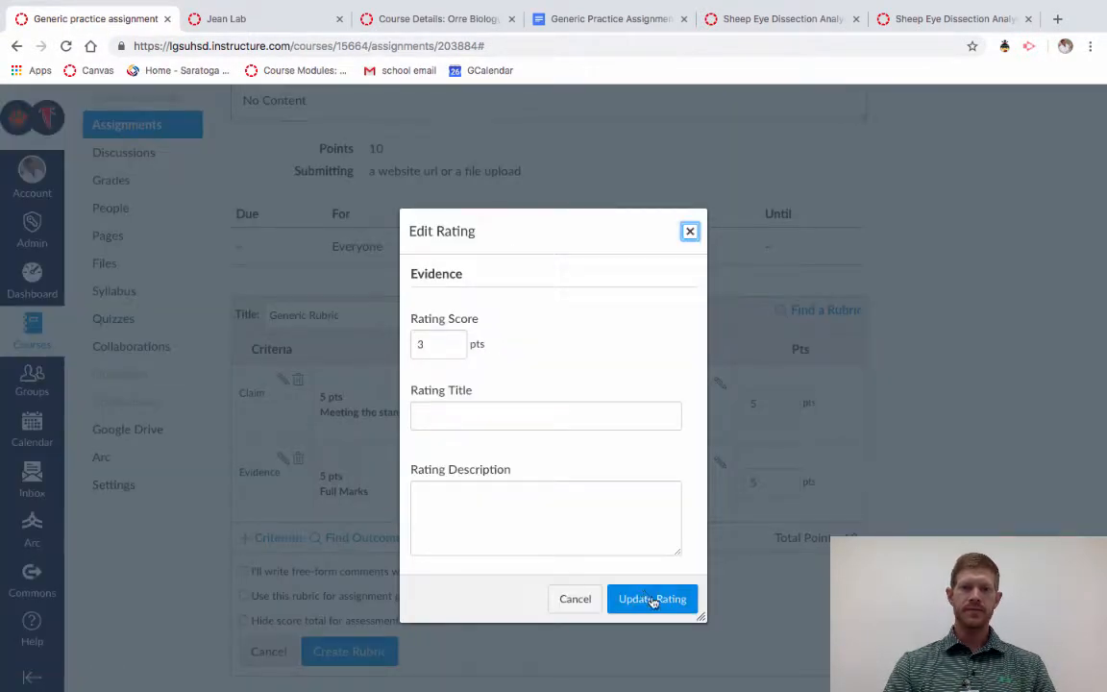
click(653, 599)
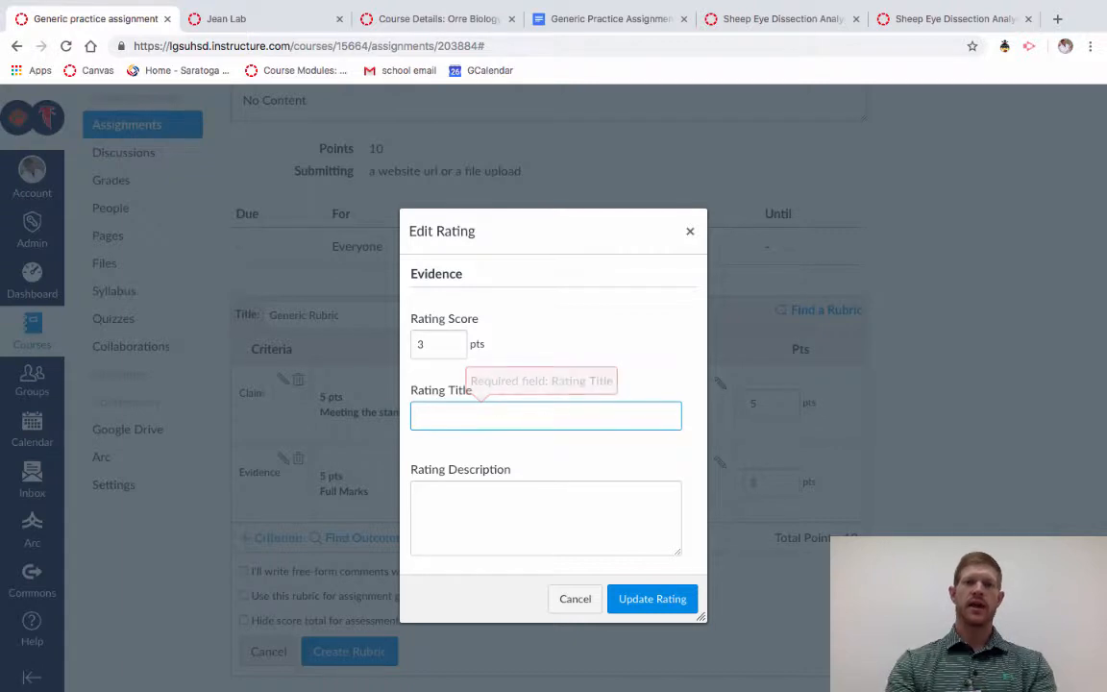
text(approaching.)
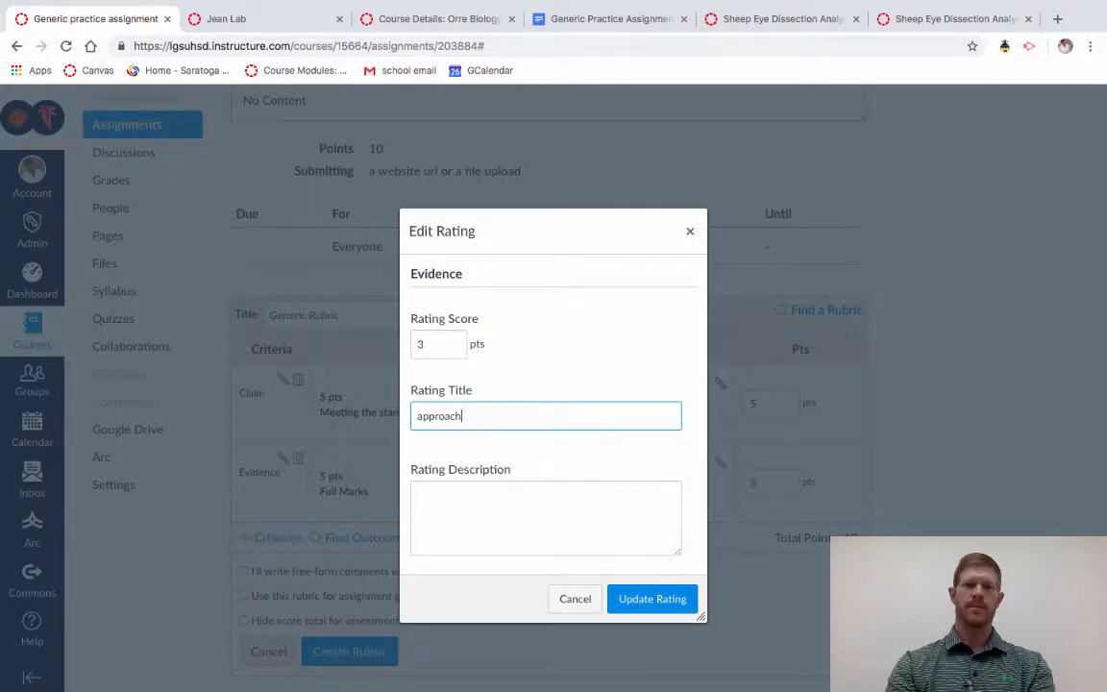
click(654, 601)
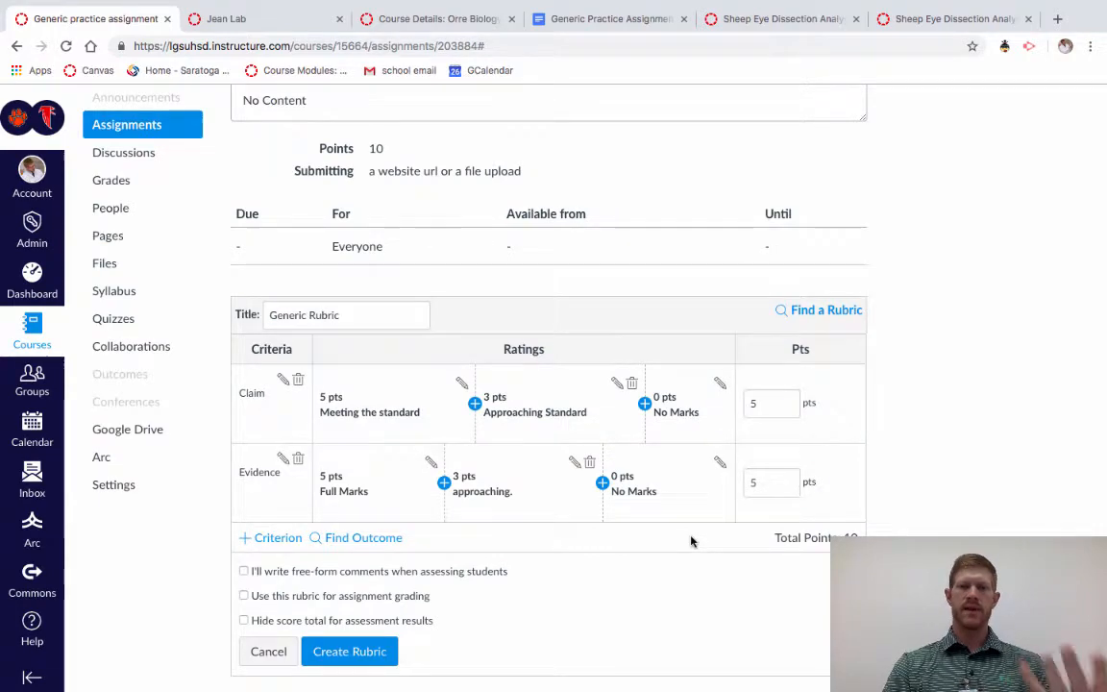
Create the rubric with its use for assignment grading enabled, and publish the assignment
scroll(733, 444, down, 1)
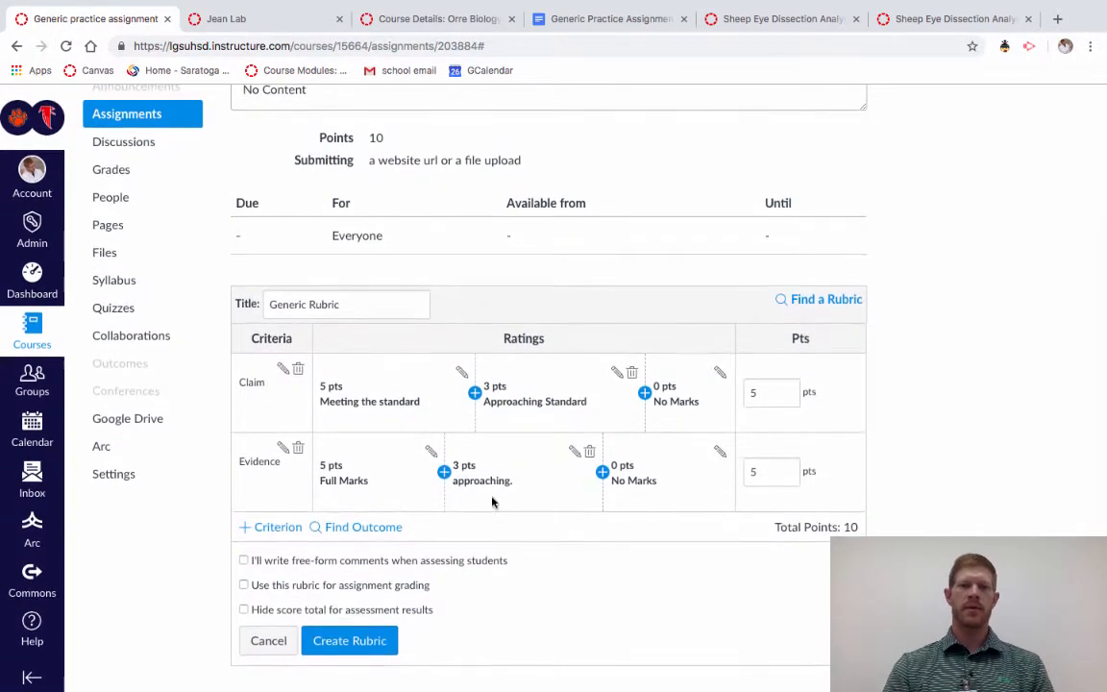
click(244, 586)
click(244, 587)
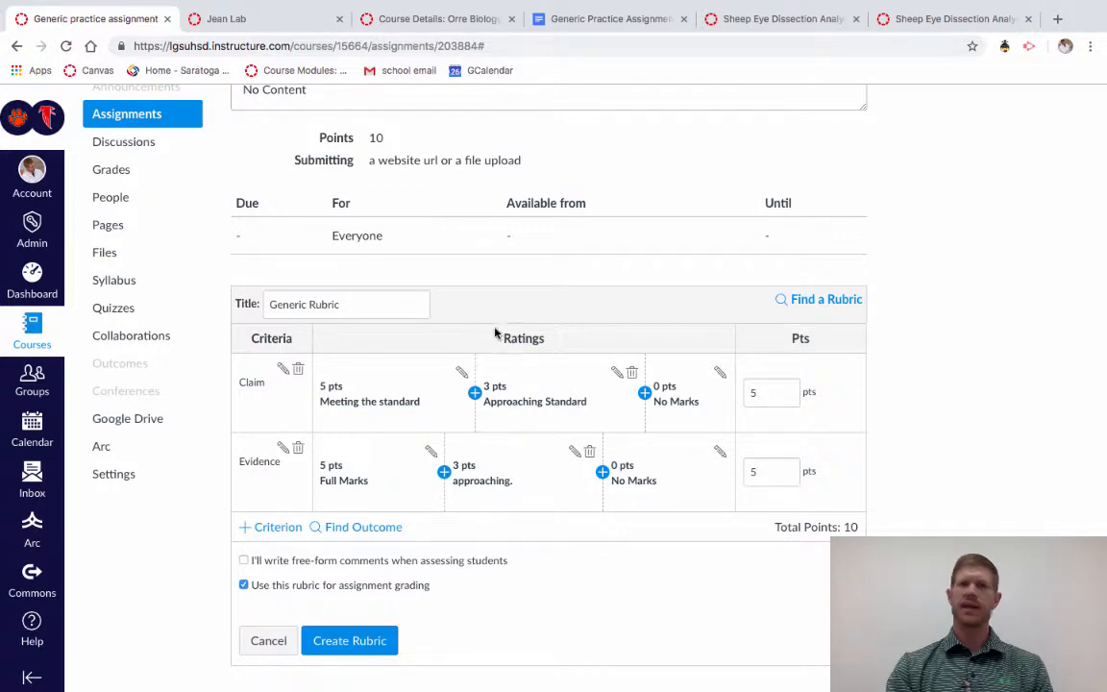
click(371, 650)
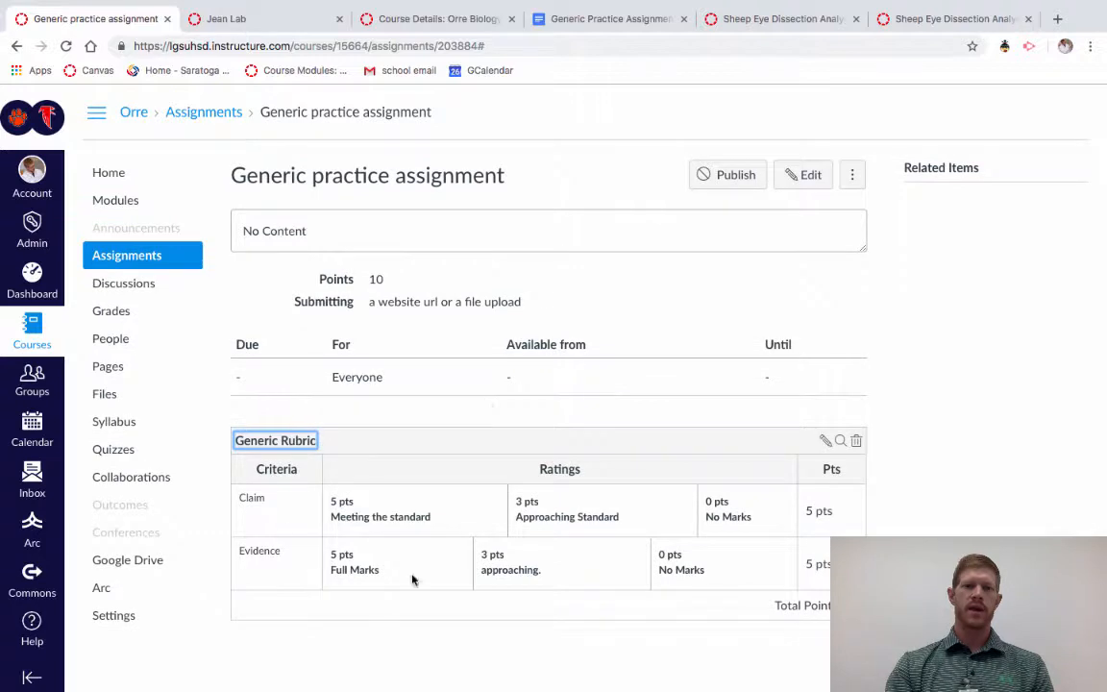
click(730, 177)
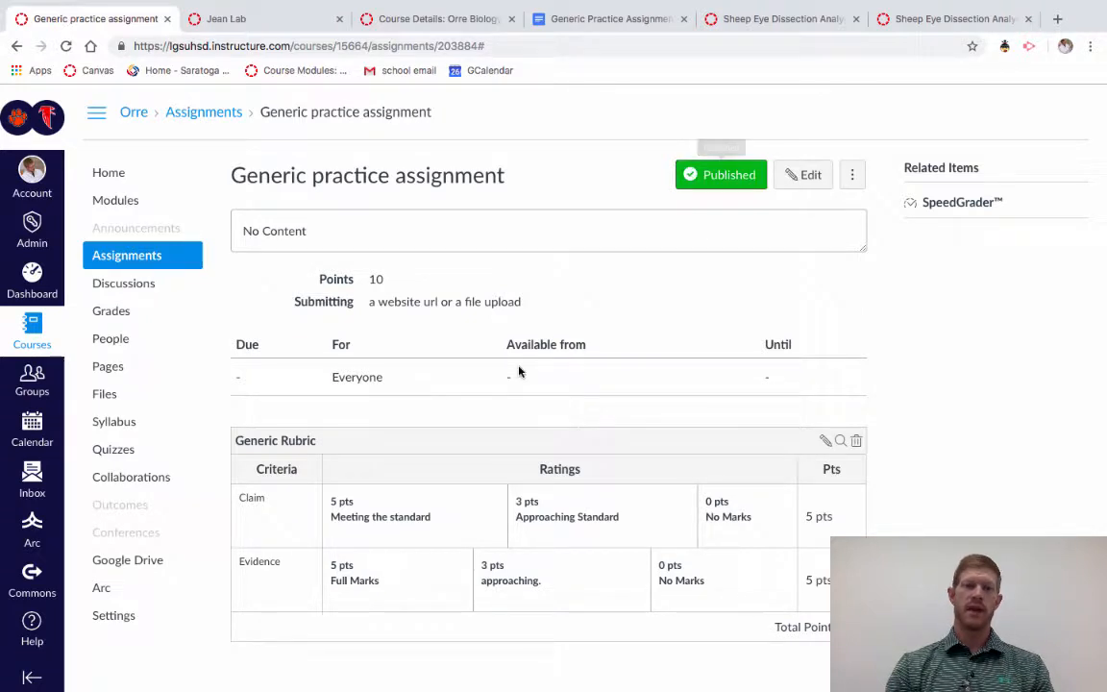
Enter Student View from the course settings and open the Generic practice assignment by searching the assignments for "generic pract"
click(407, 19)
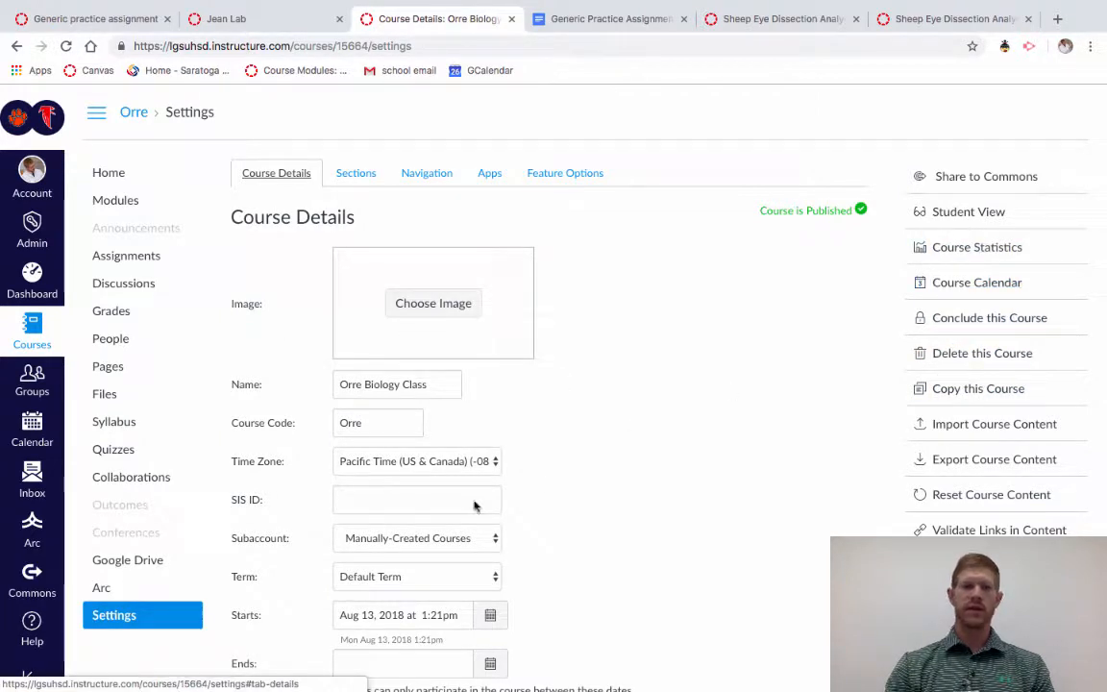
click(988, 221)
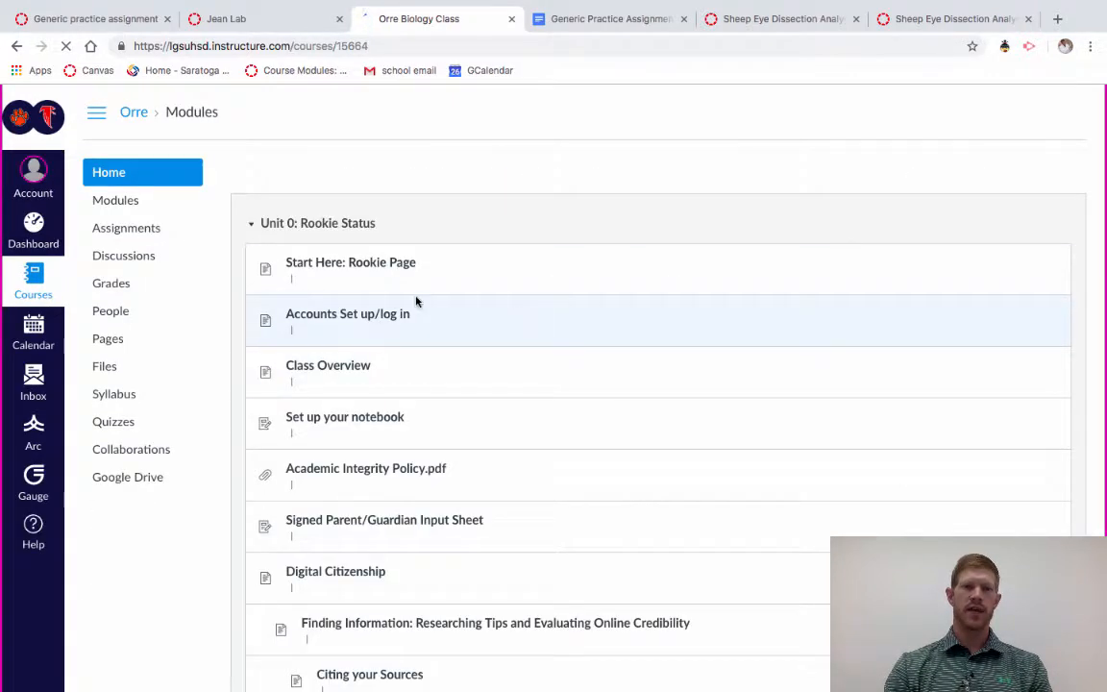
click(144, 232)
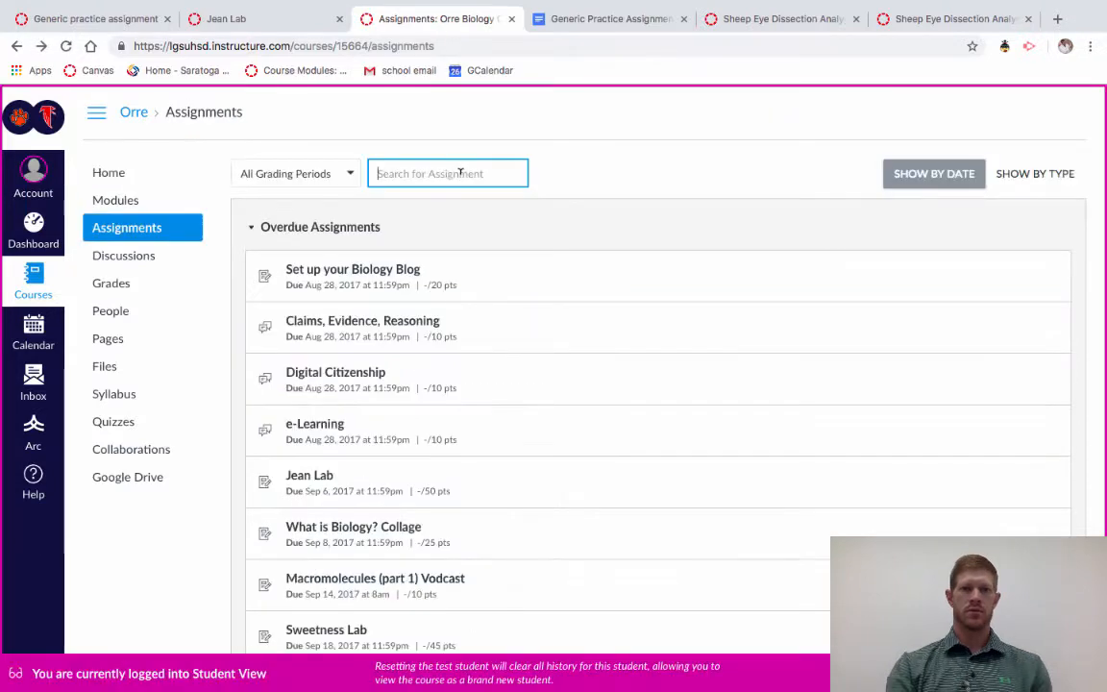
text(generic)
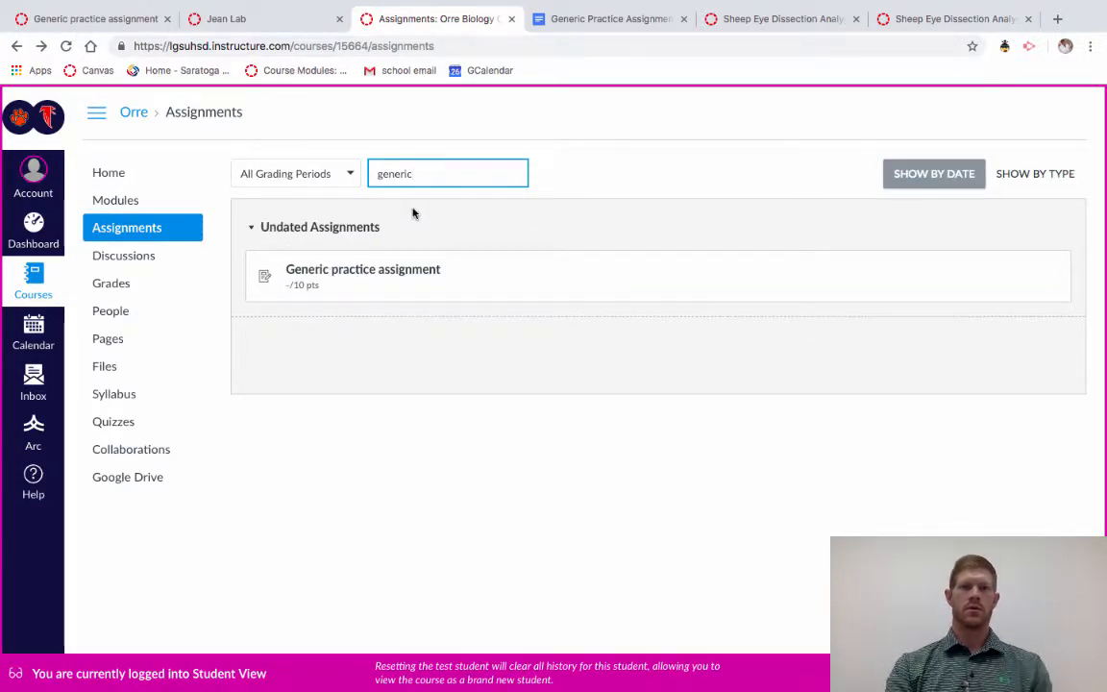
text( pract)
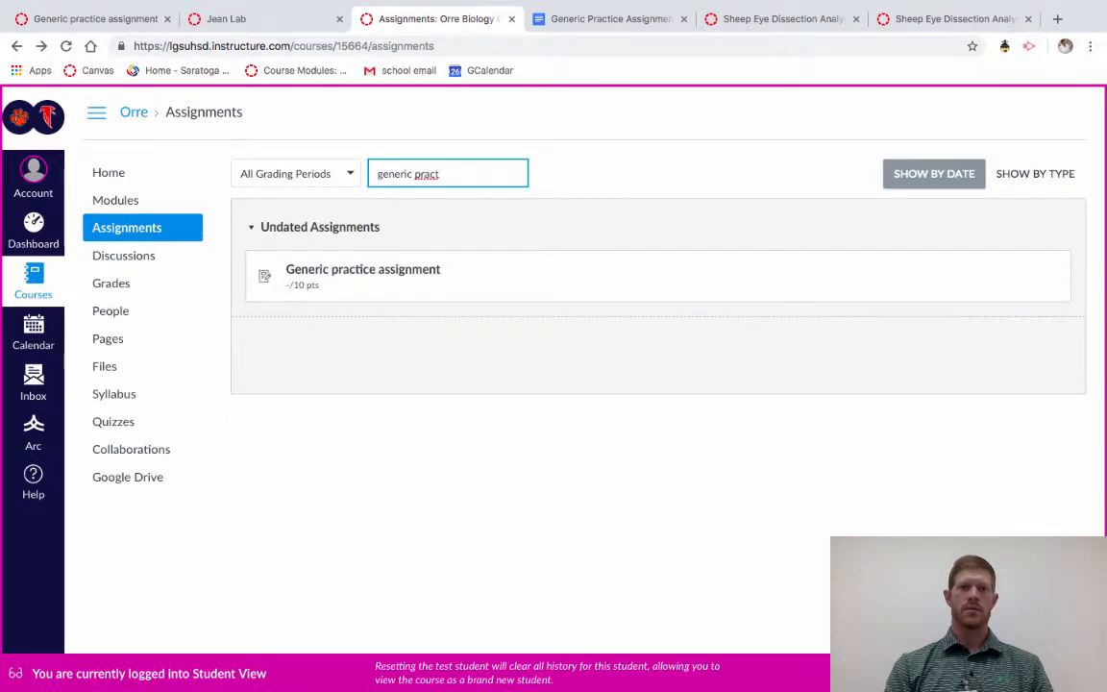
click(355, 274)
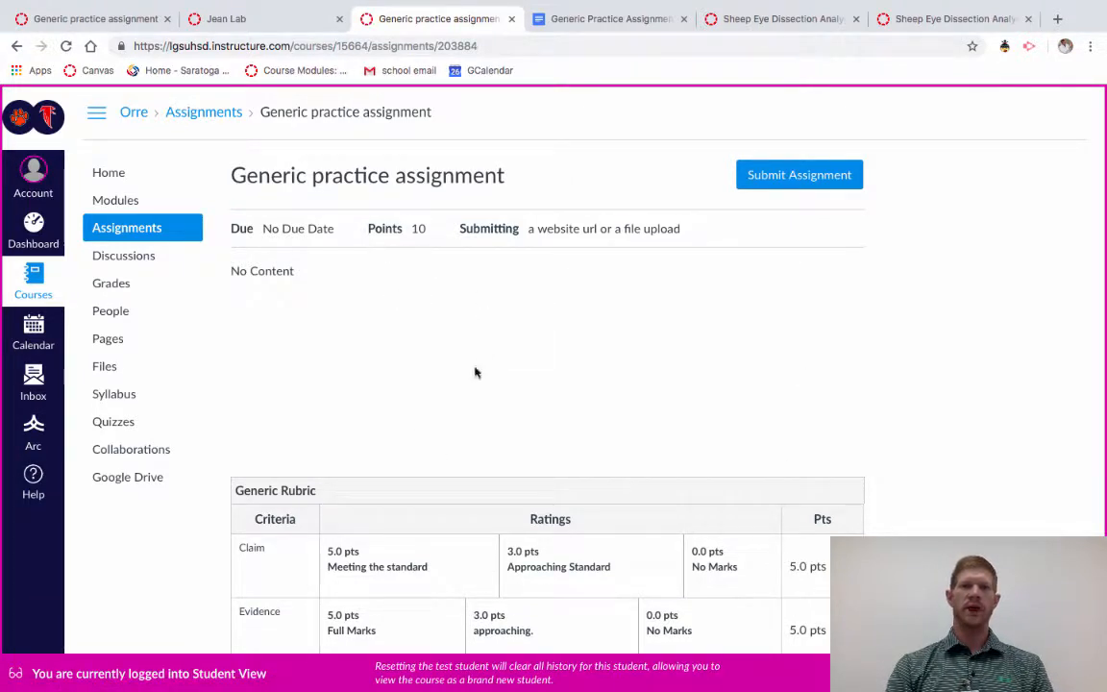
Start a website URL submission for the assignment, and write two lines of placeholder text in the Generic Practice Assignment Google Doc
click(780, 179)
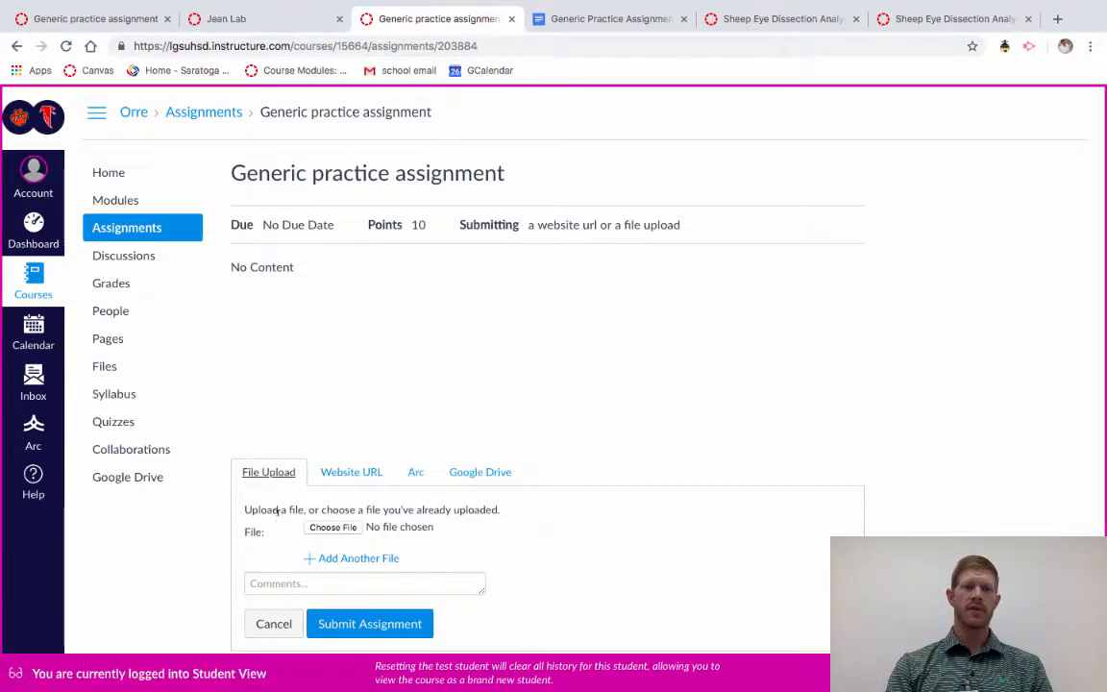
click(351, 471)
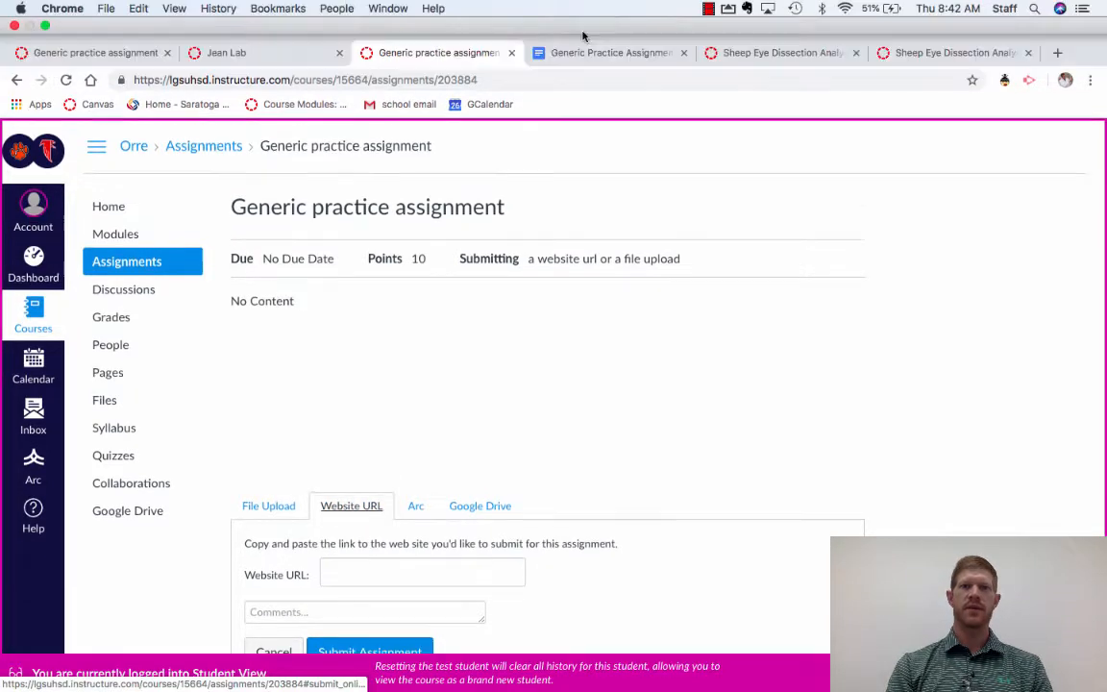
click(615, 18)
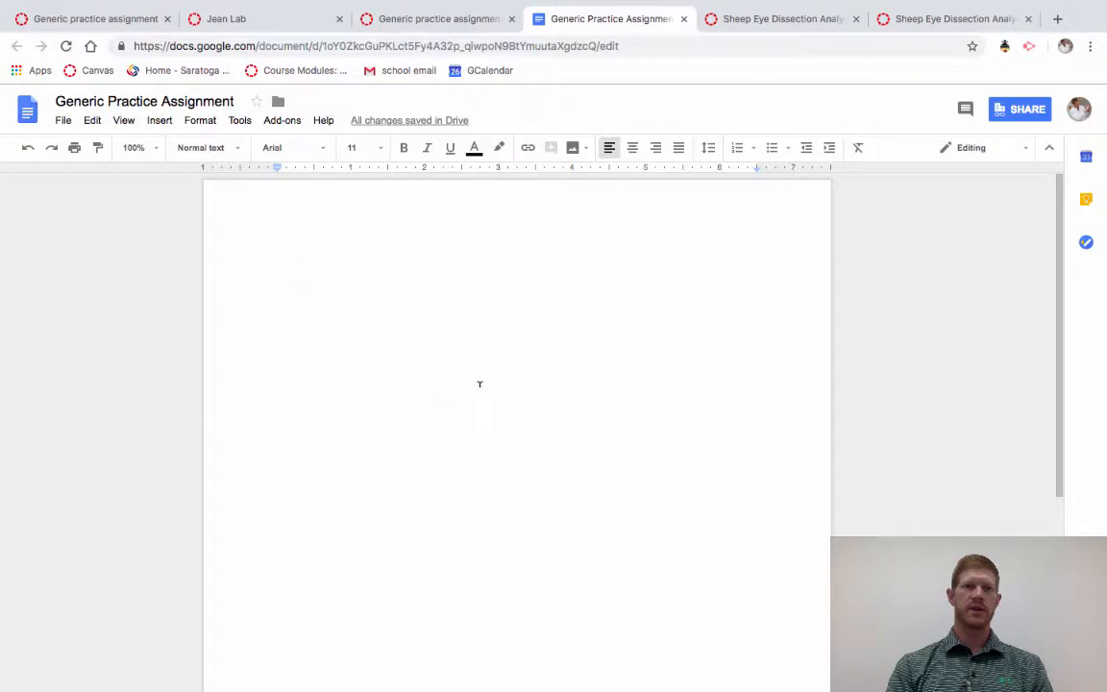
text(;kajfl;skdfmjal;ksdjfm;alsdk)
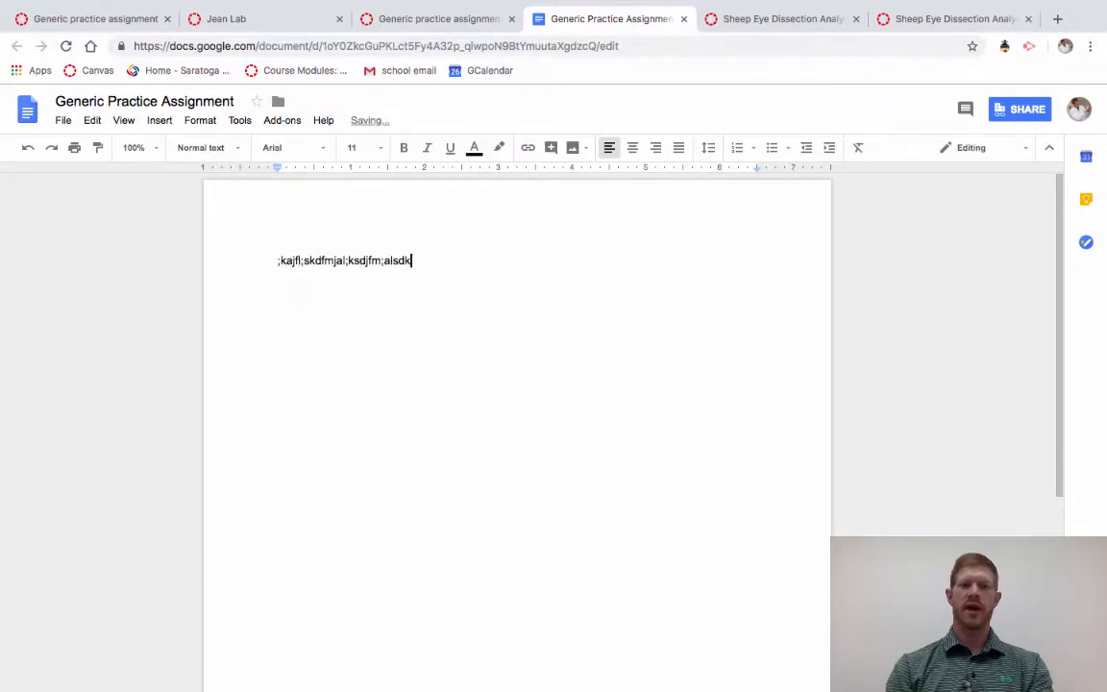
key(Return)
text(lkajsdnfk;alsdjfa;)
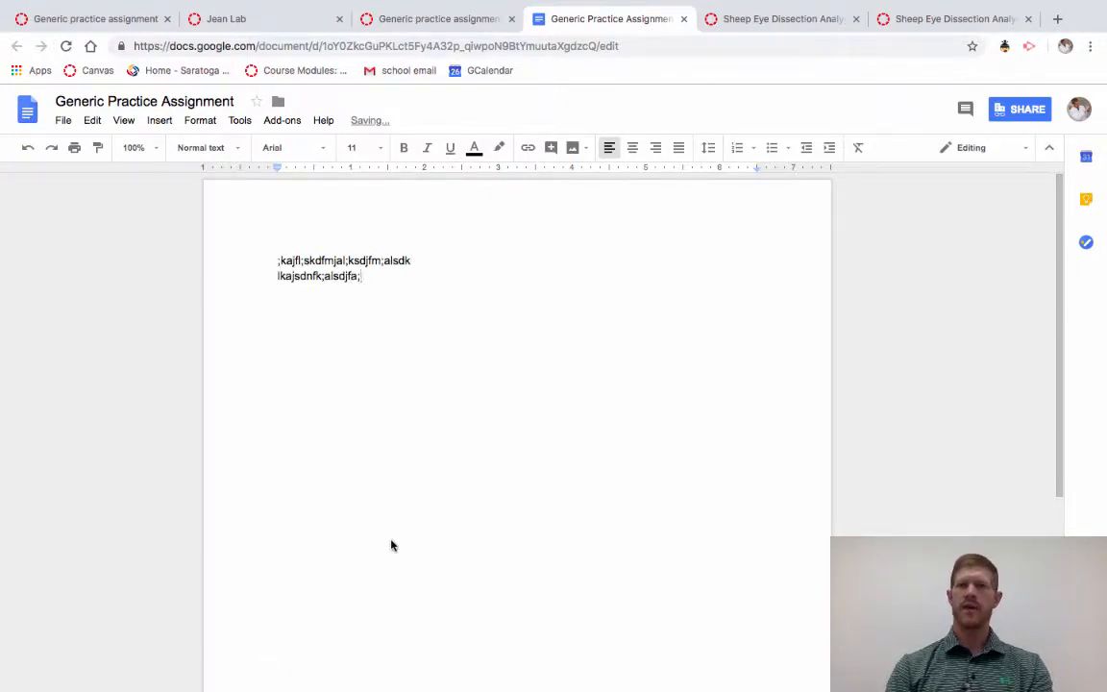
Copy the shareable link of the Generic Practice Assignment document and close its sharing settings
click(1020, 109)
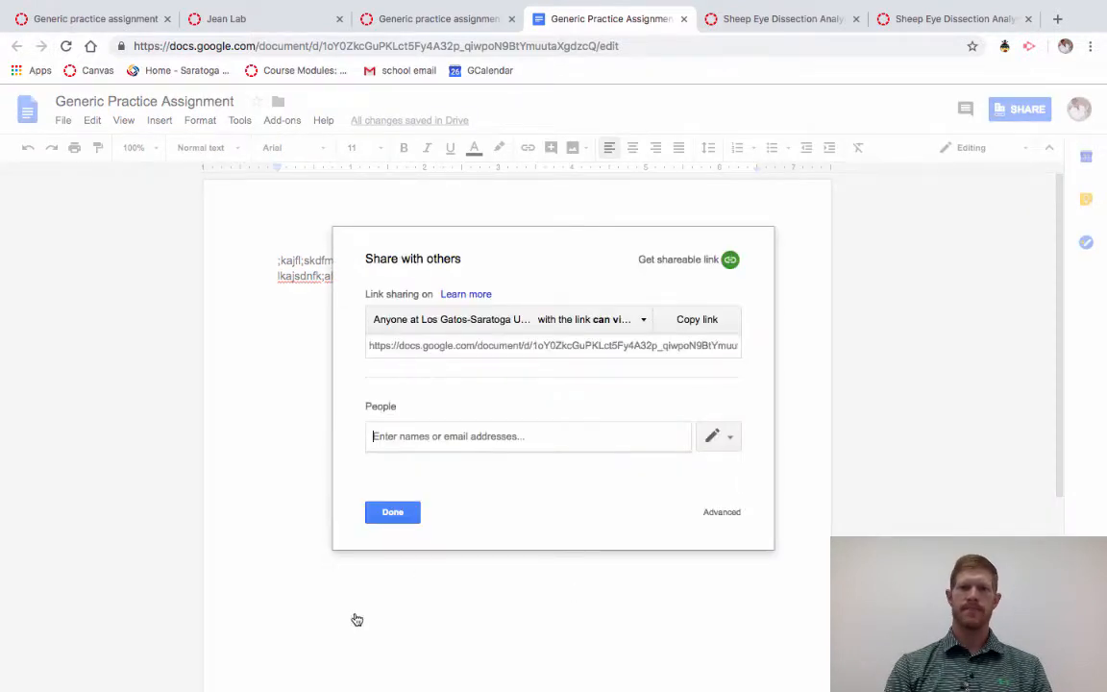
click(697, 319)
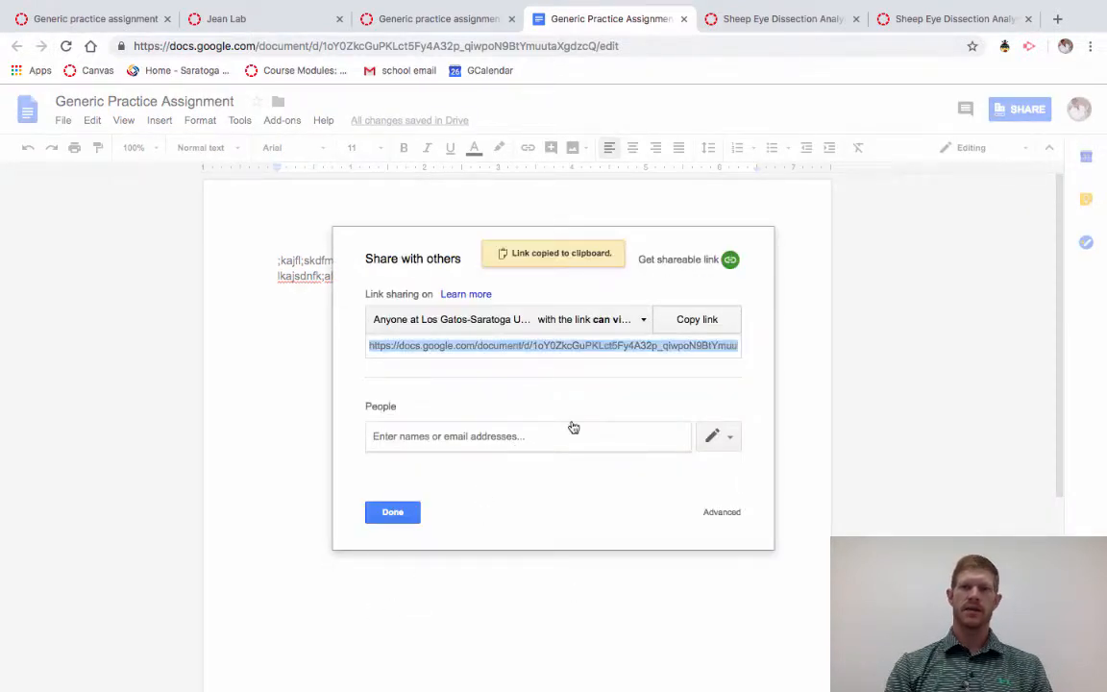
click(393, 513)
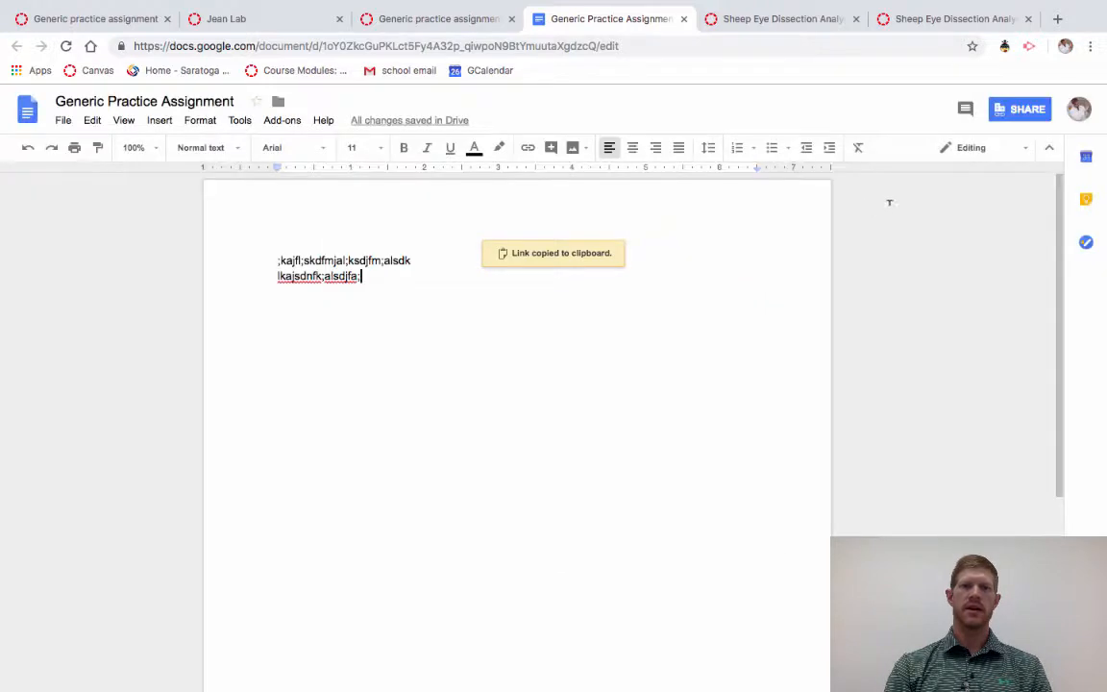
Return to the Canvas assignment, paste the copied document link as the website URL, and submit it
click(432, 18)
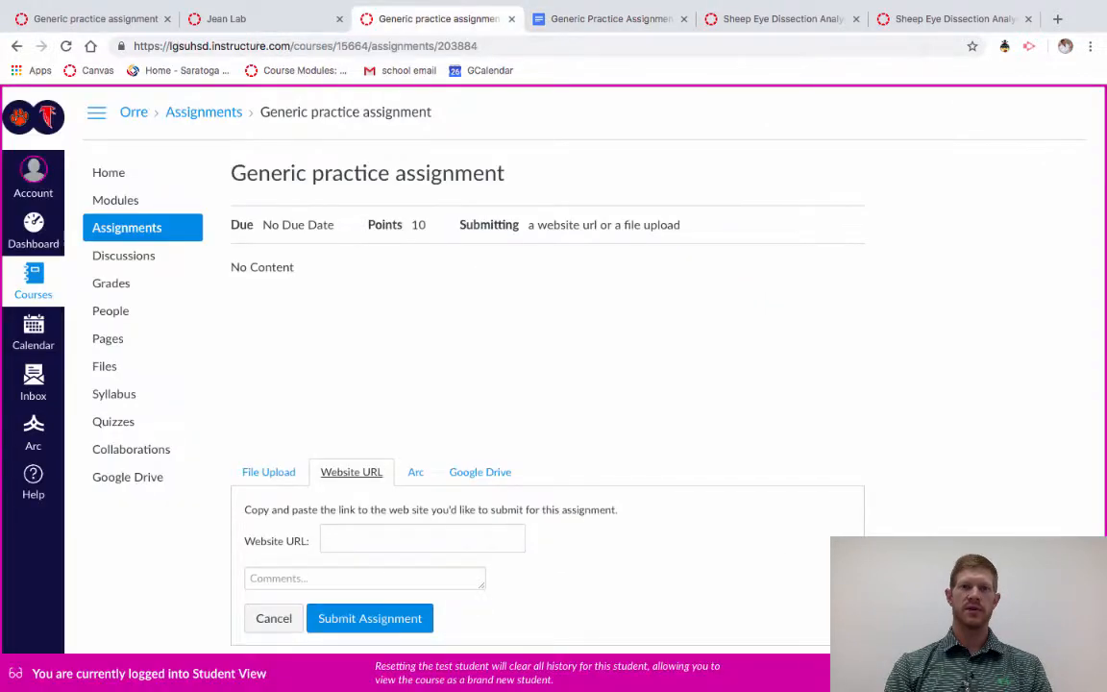
click(423, 540)
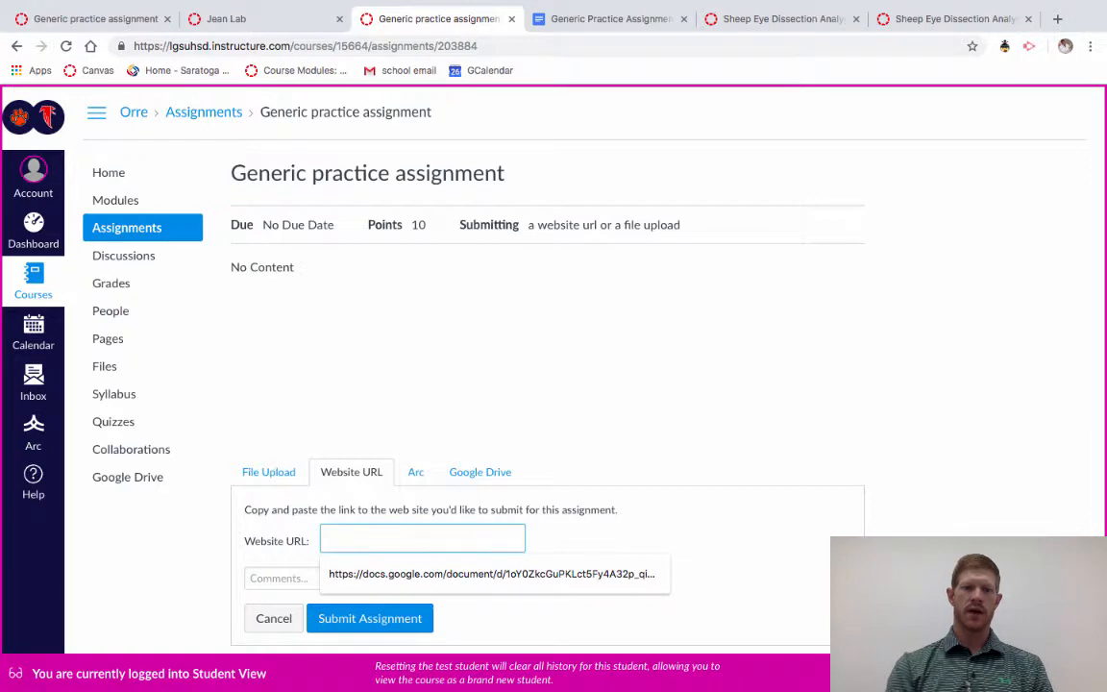
key(ctrl+v)
key(Return)
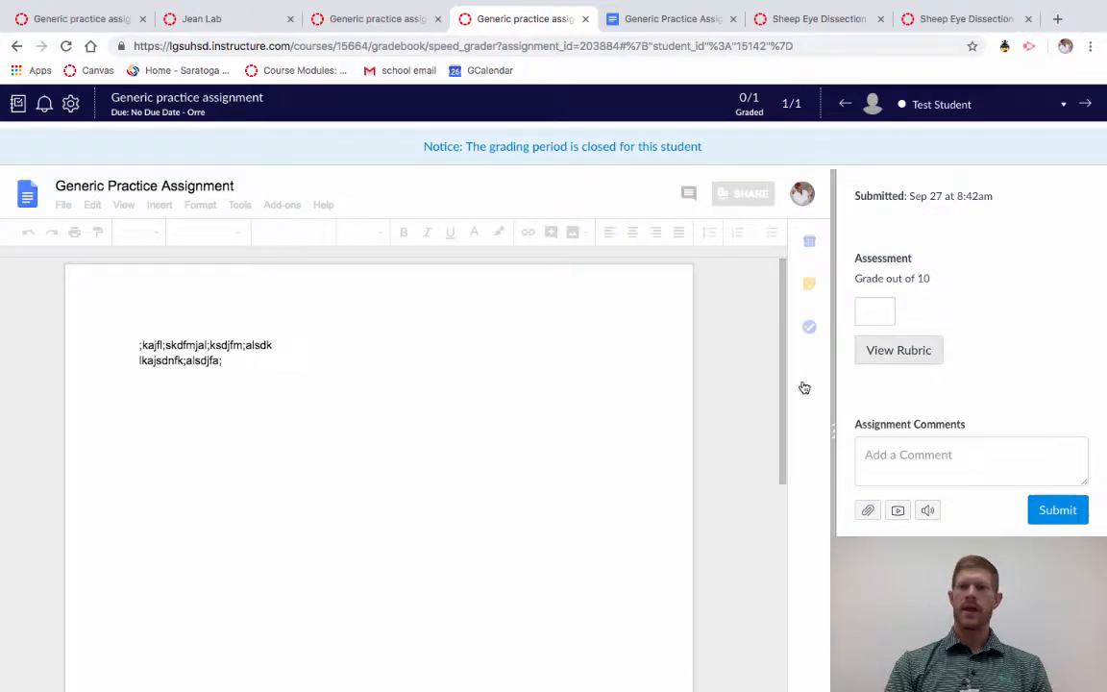
Grade the Test Student's submission with the rubric, rating Claim "Meeting the standard" (5 points) and Evidence "approaching." (3 points), and save it
click(899, 350)
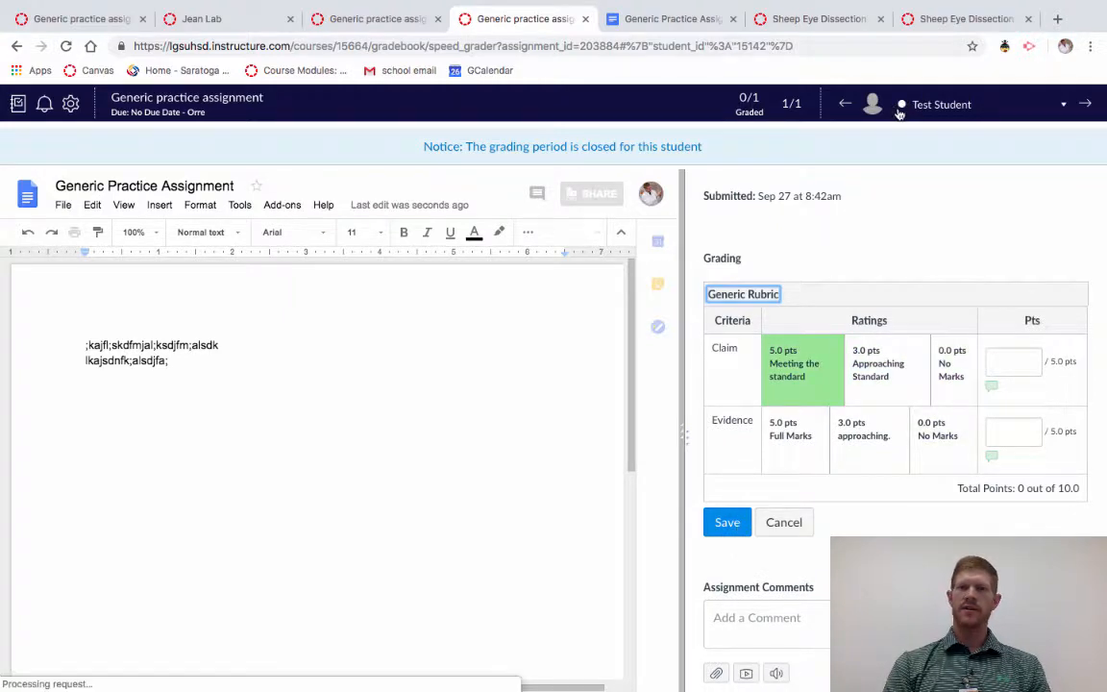
click(803, 370)
click(870, 429)
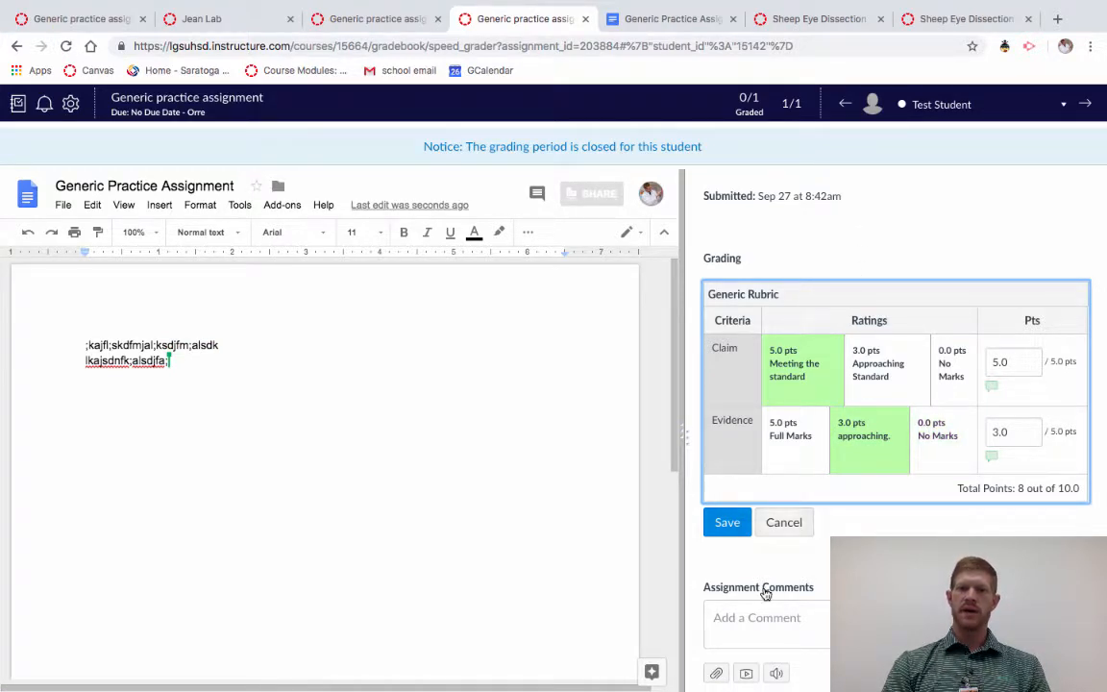
click(784, 523)
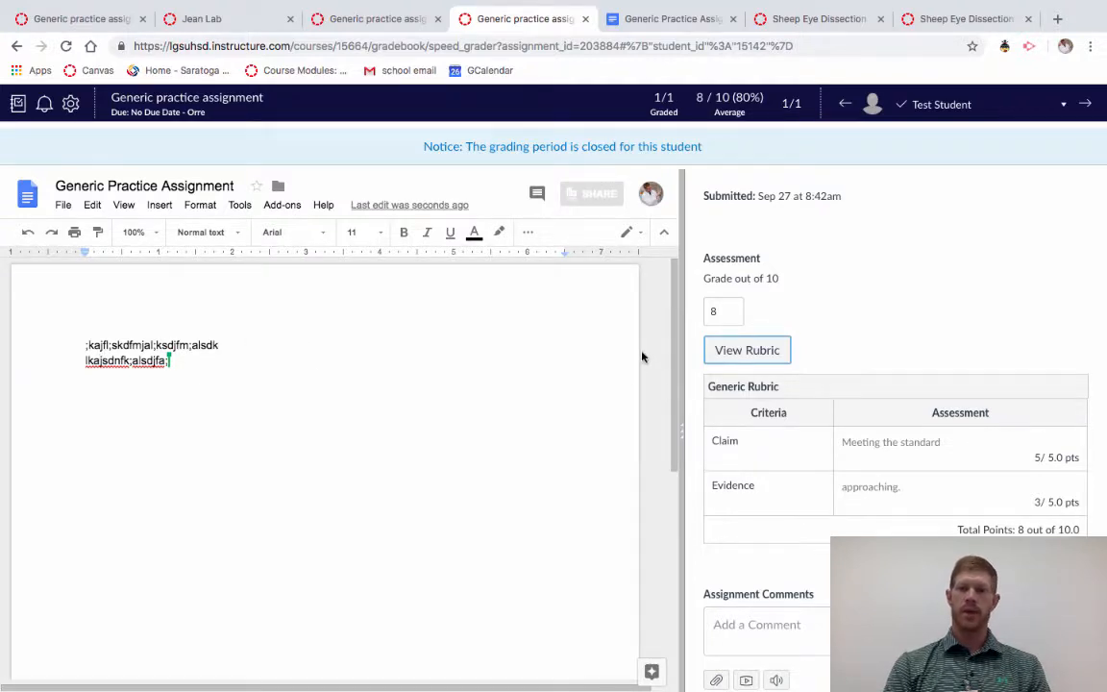
Add the comment "You need to work..." to the first line of text in the submitted Google Doc within SpeedGrader
scroll(855, 577, down, 2)
click(846, 575)
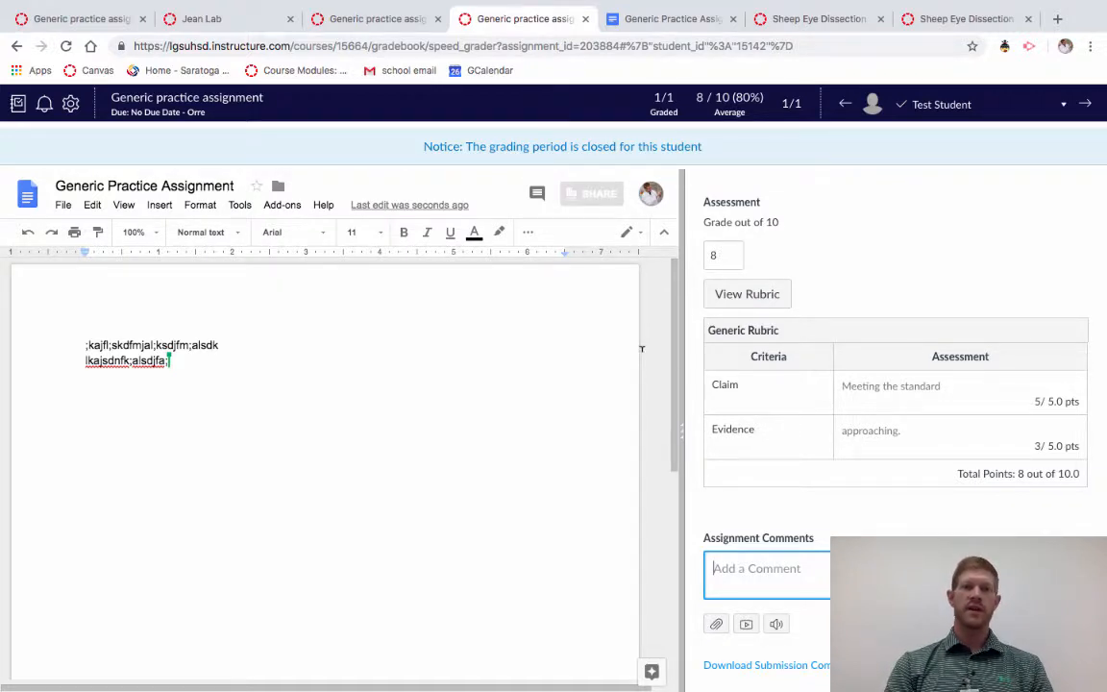
click(642, 349)
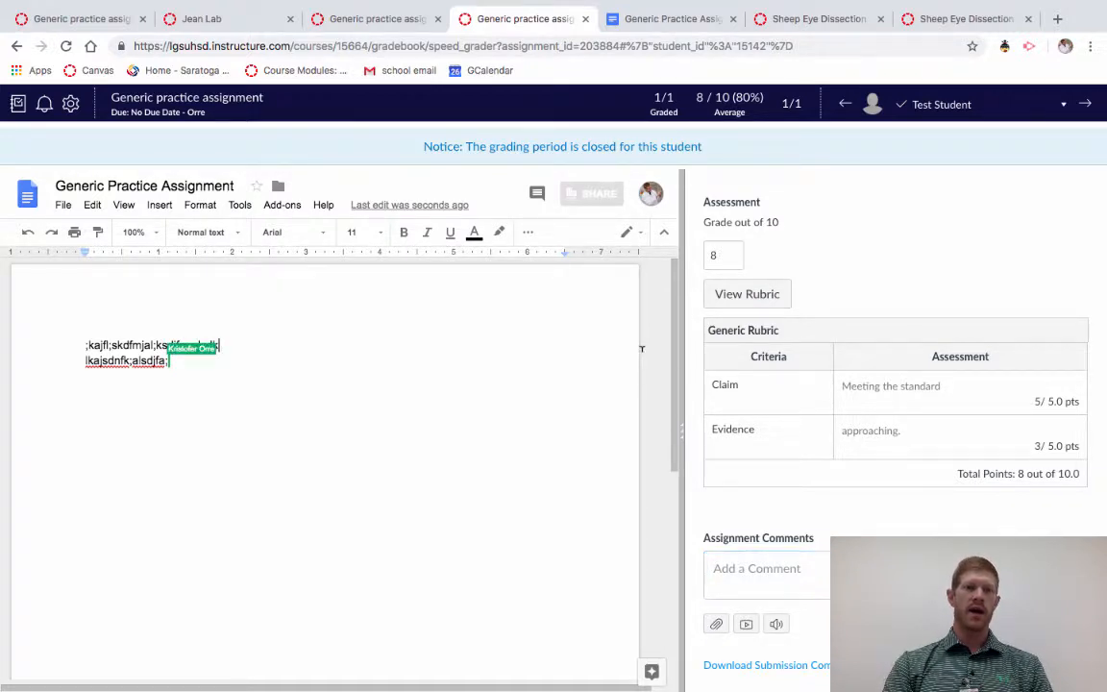
key(shift+Up)
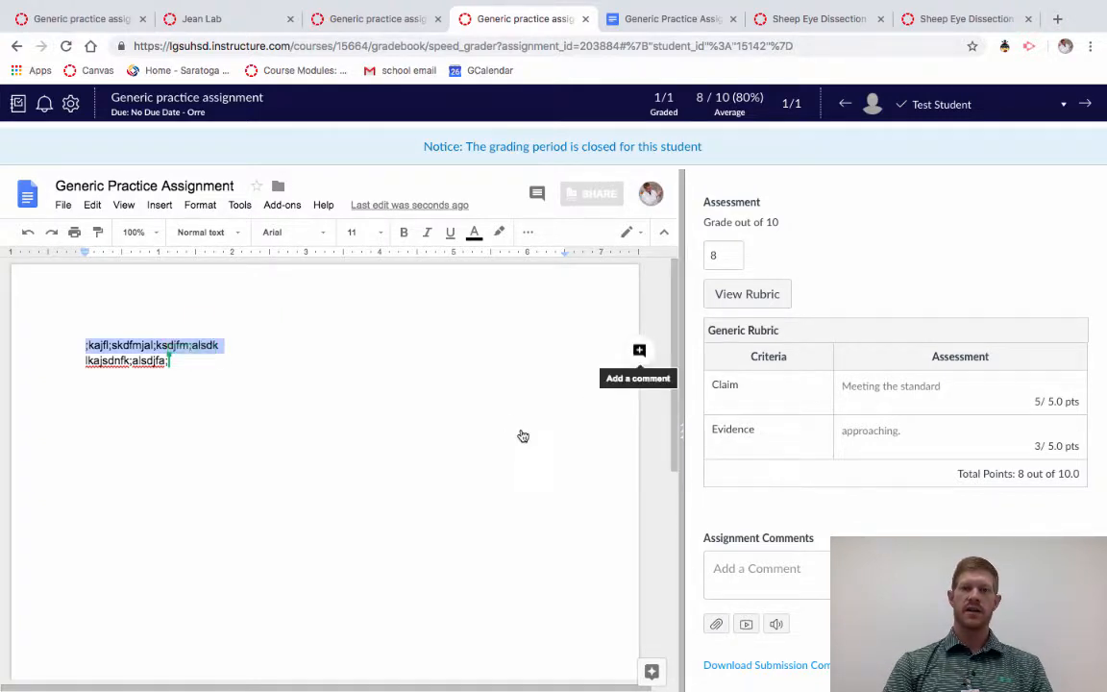
key(ctrl+alt+m)
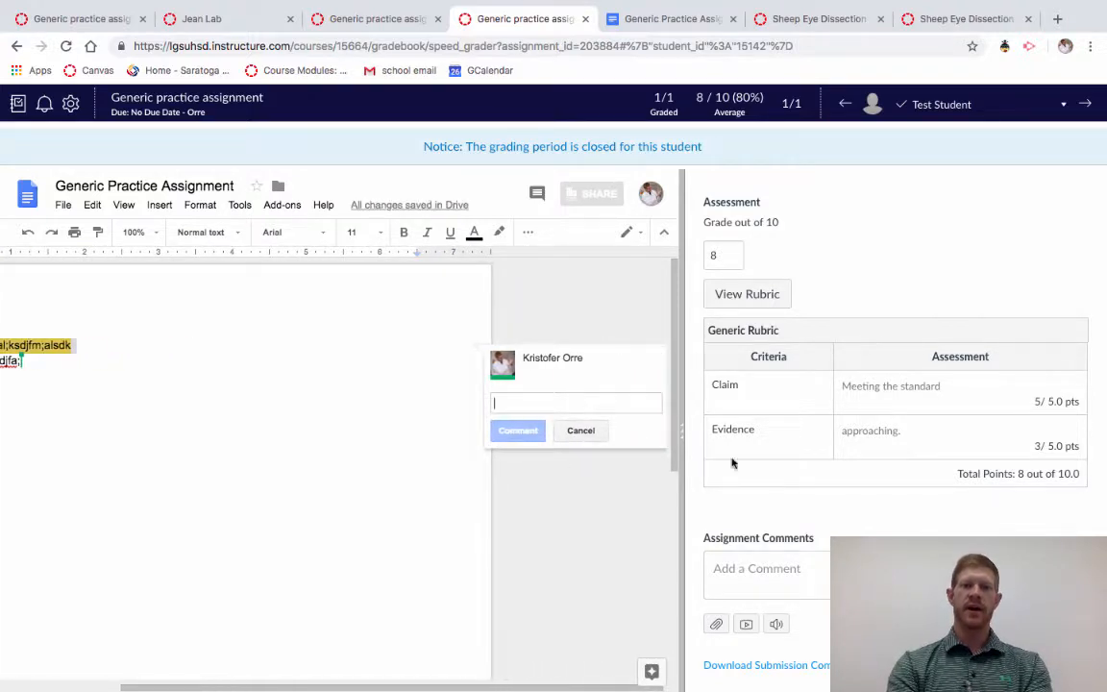
text(YO)
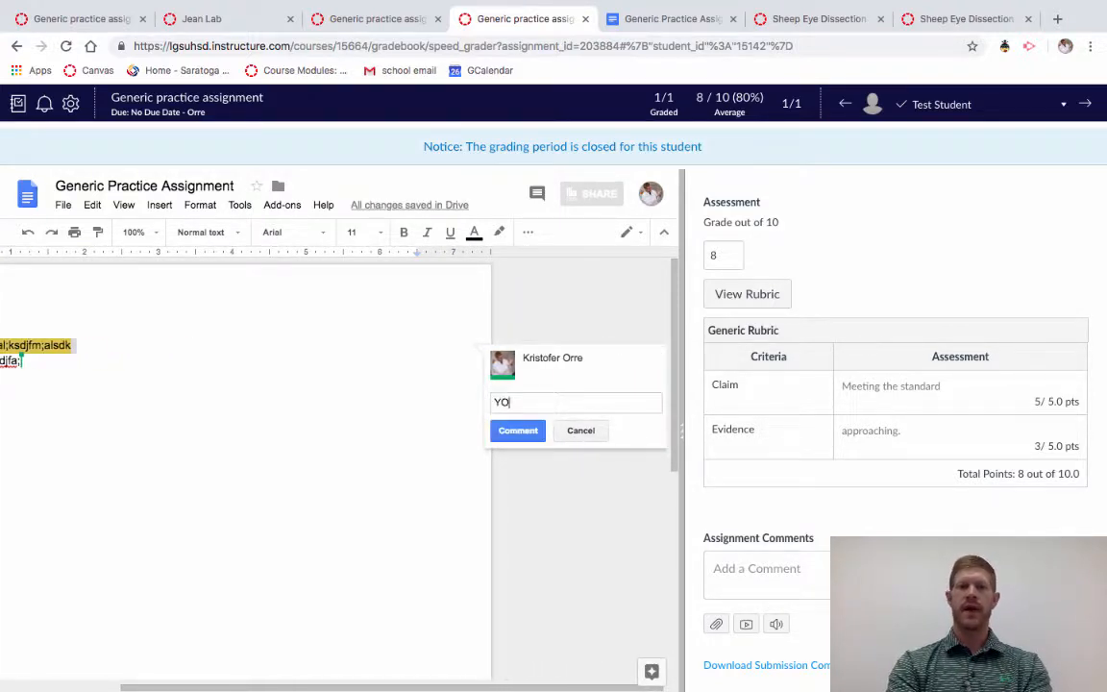
key(BackSpace)
text(ou ne)
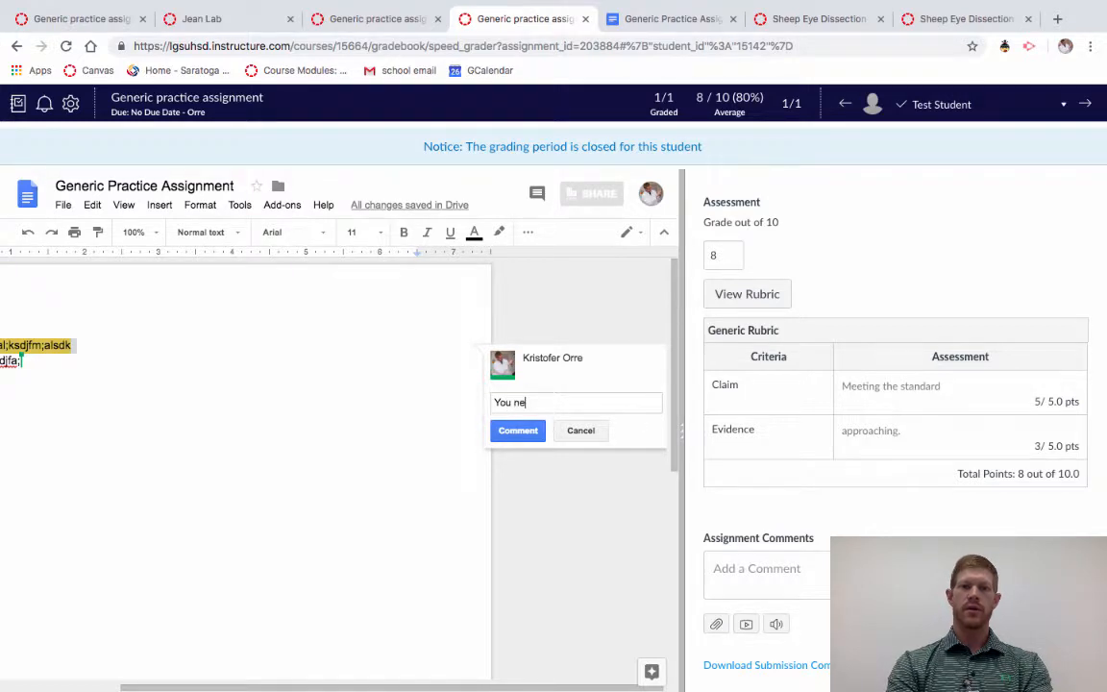
text(ed to work...)
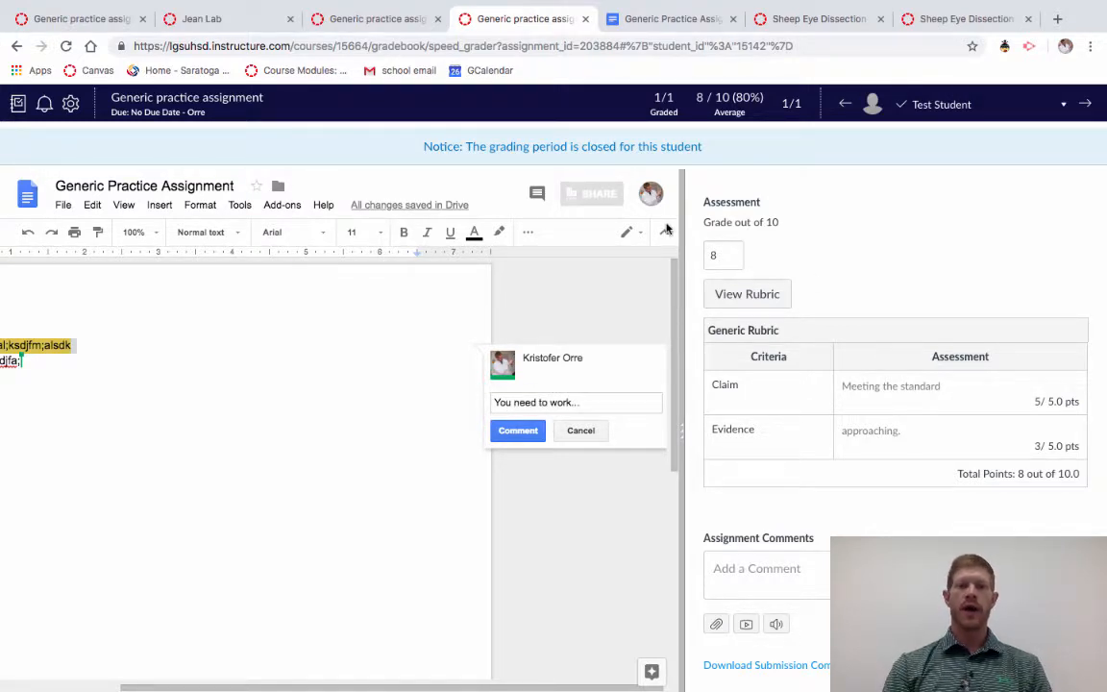
key(ctrl+Return)
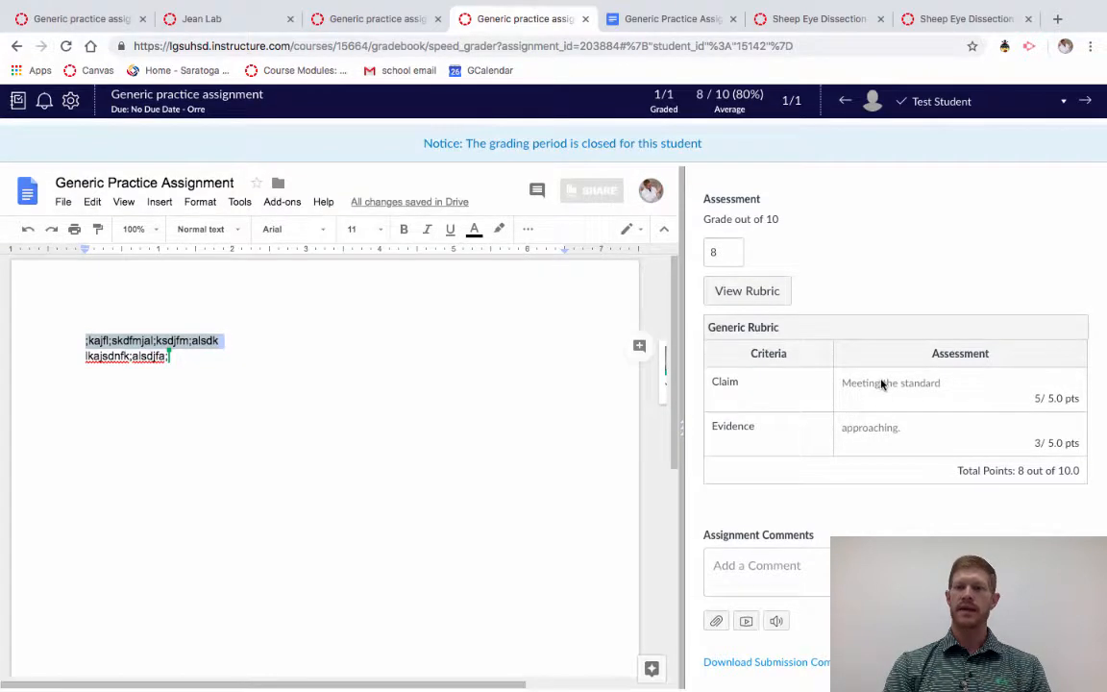
Go to the course gradebook and open SpeedGrader for the Generic practice assignment from its column
click(751, 421)
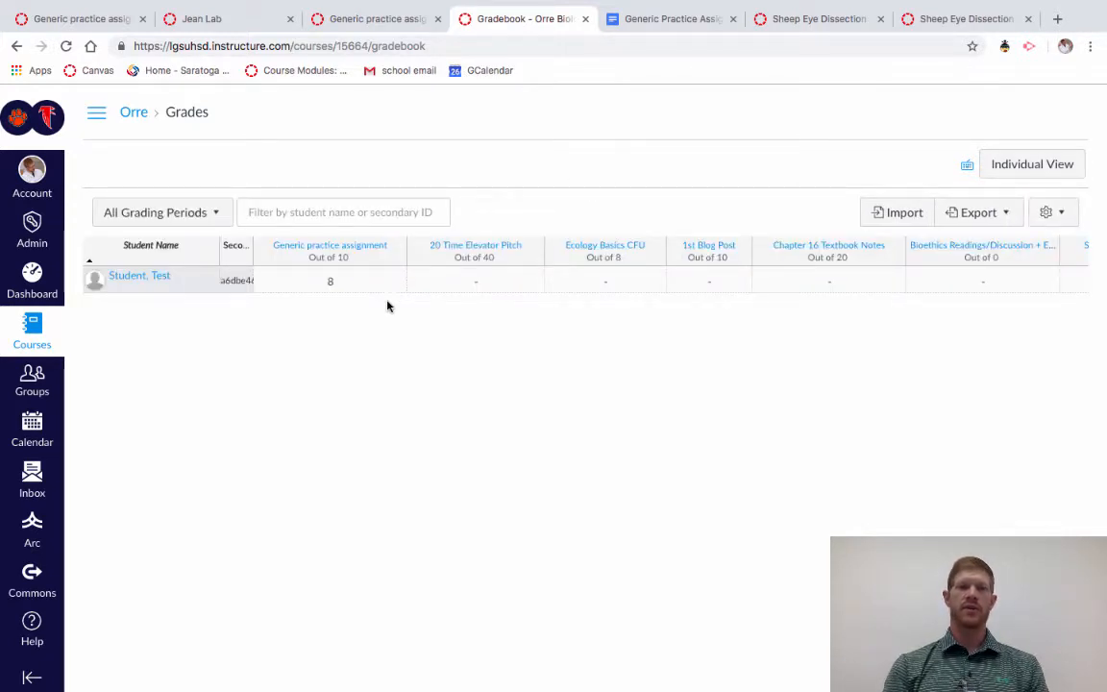
mouse_move(388, 301)
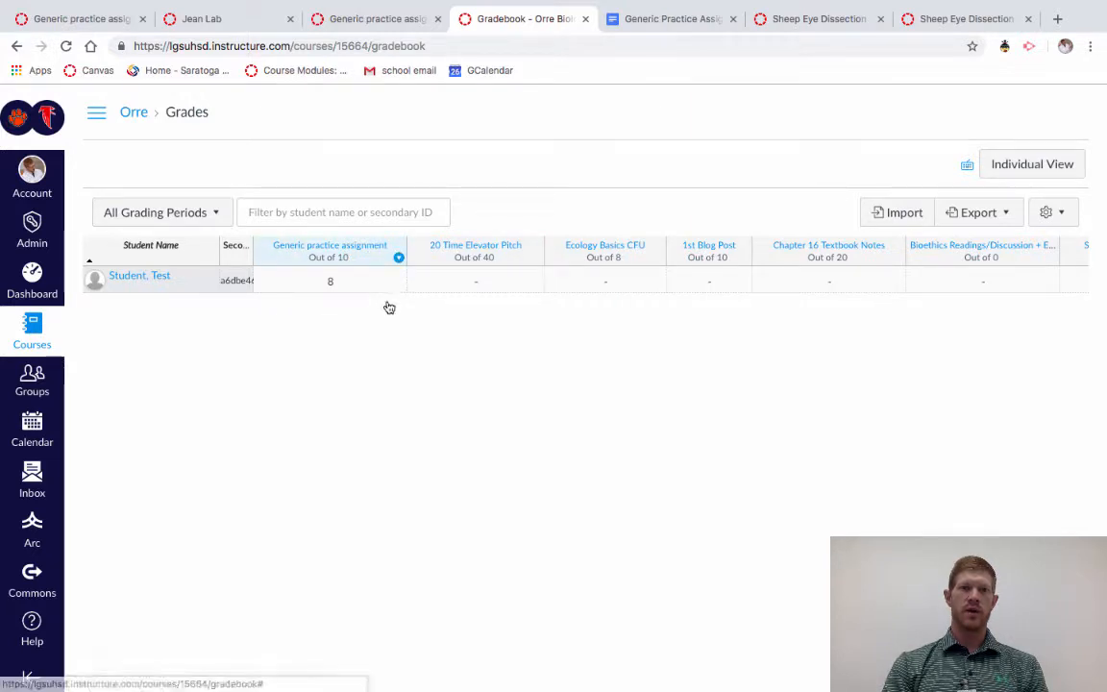
click(399, 258)
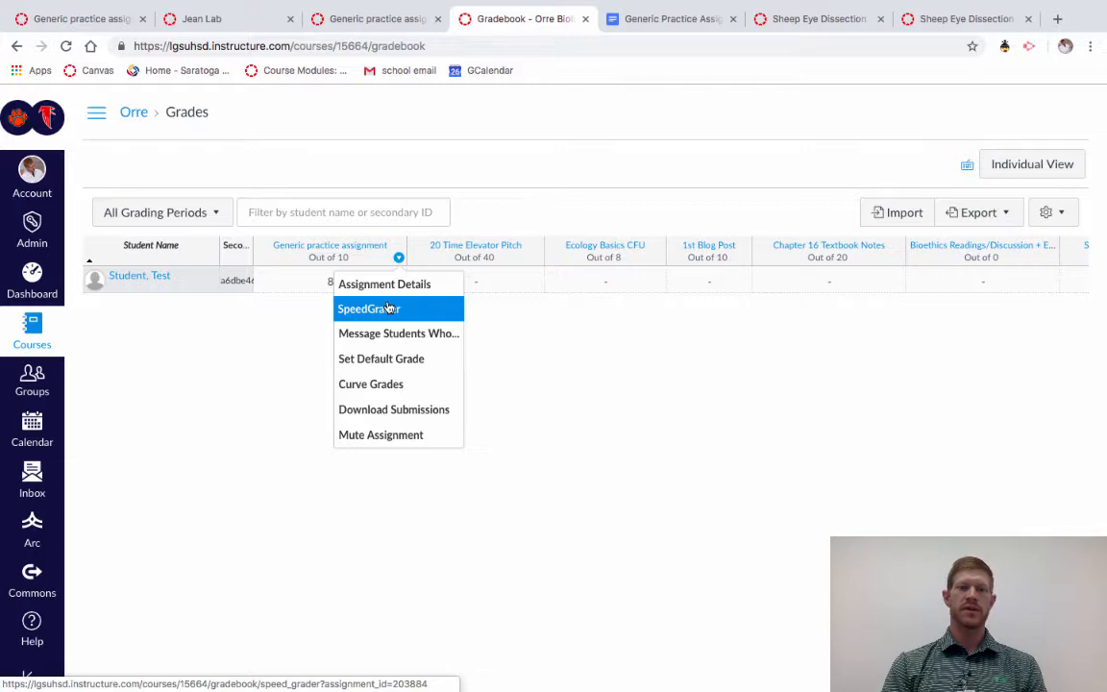
click(390, 307)
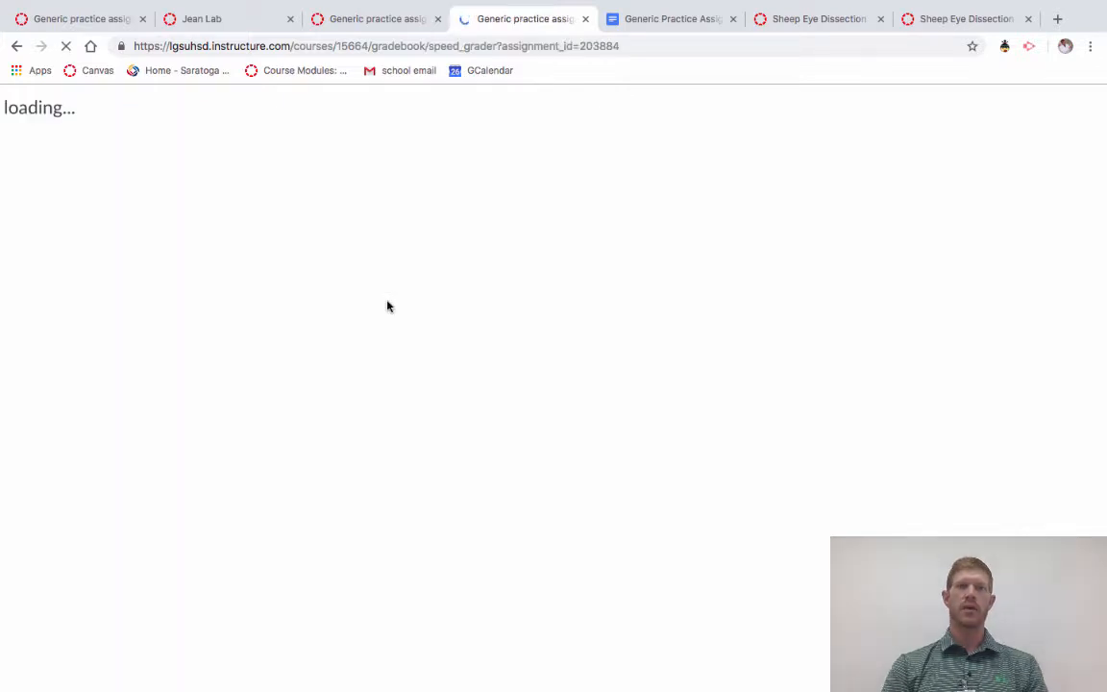